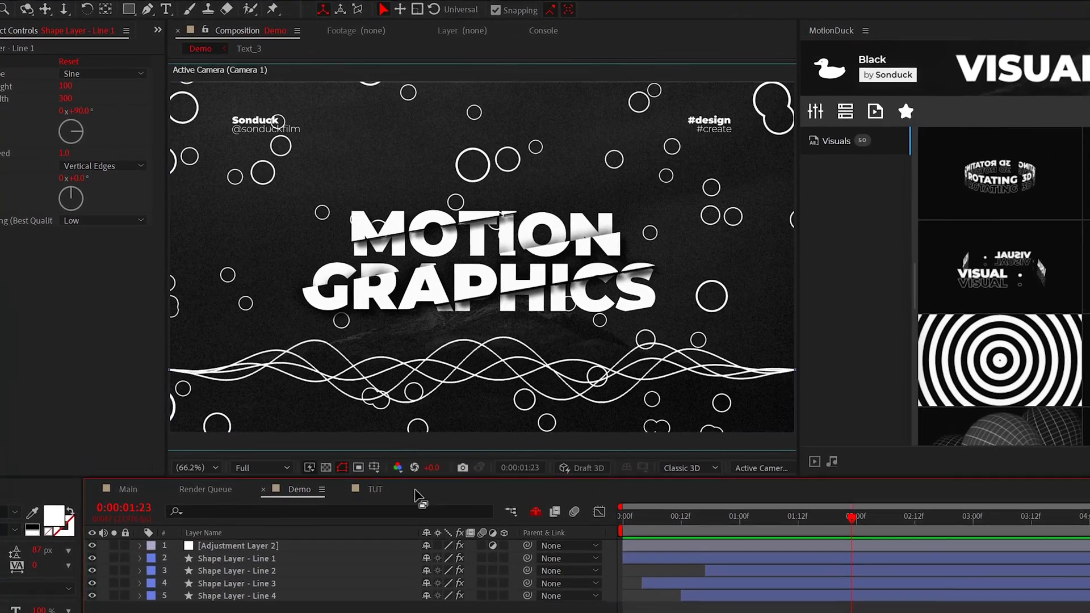
- Open the TUT composition and draw a horizontal line shape with the Pen tool
{"action": "left_click", "coordinate": [375, 489]}
{"action": "left_click", "coordinate": [147, 9]}
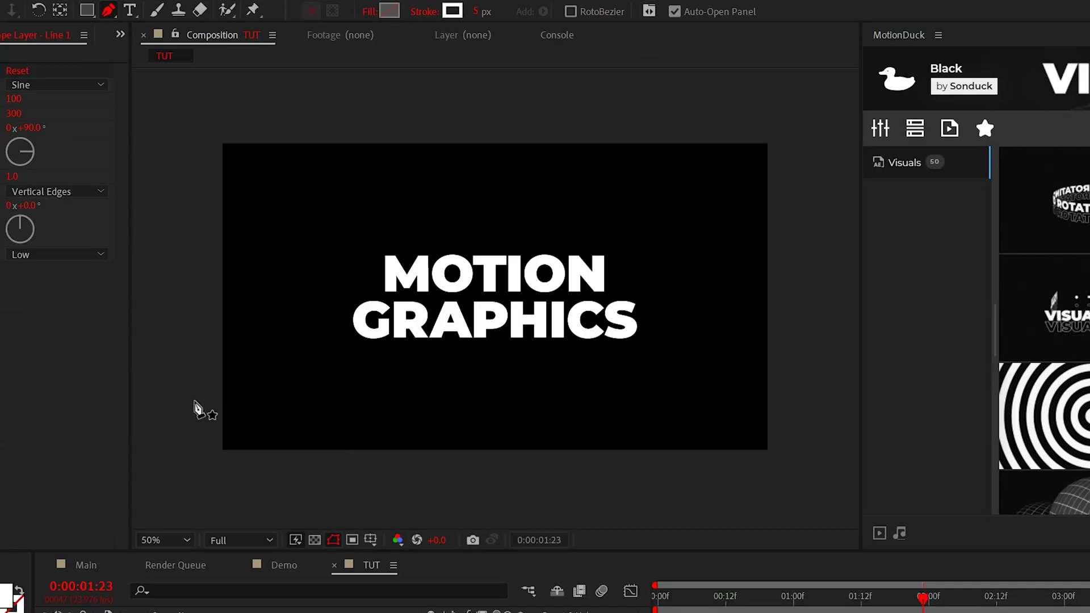
{"action": "left_click", "coordinate": [193, 399]}
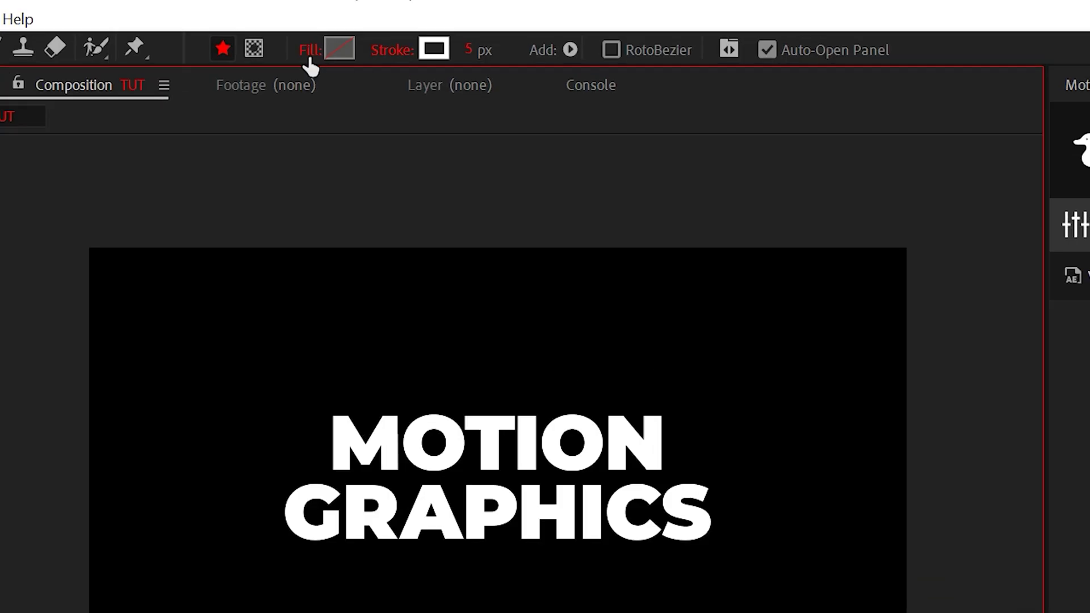
{"action": "left_click", "coordinate": [389, 53]}
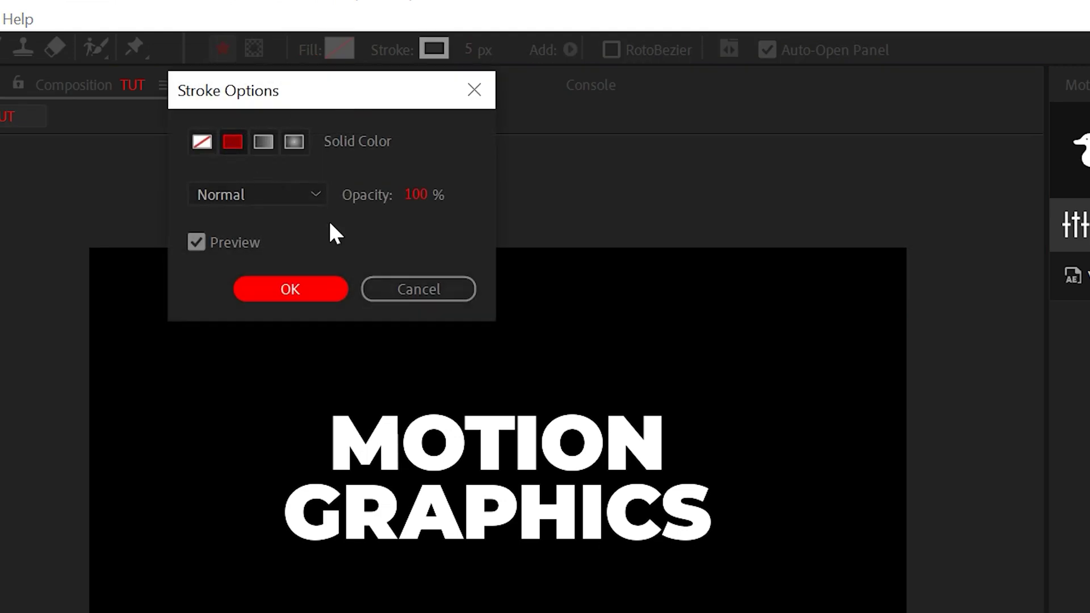
{"action": "left_click", "coordinate": [418, 291]}
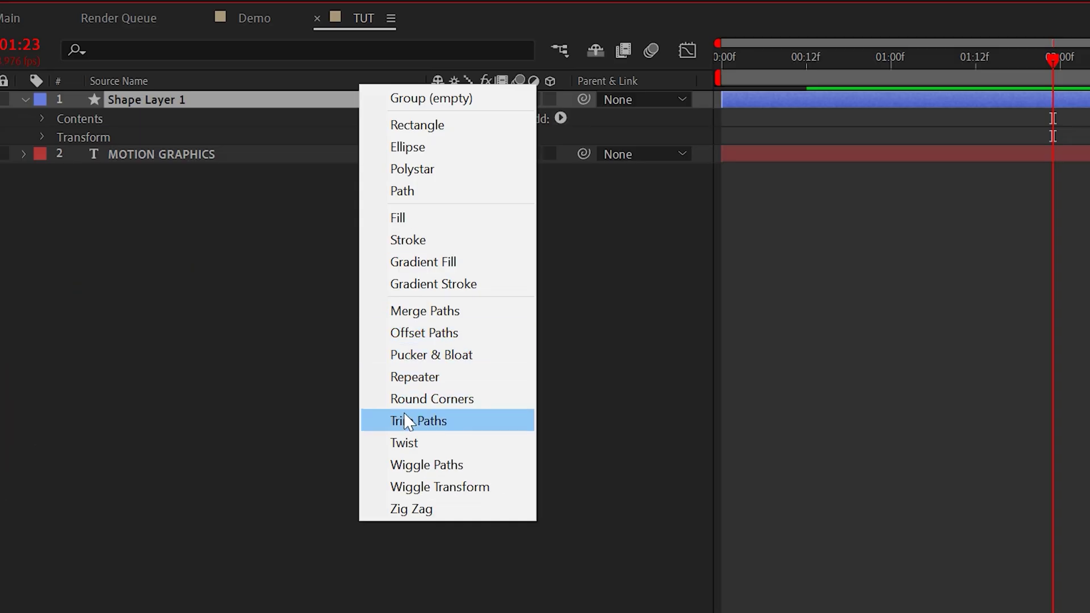
- Add Trim Paths and keyframe End from 0% at 0s to 100% at 1s
{"action": "left_click", "coordinate": [431, 607]}
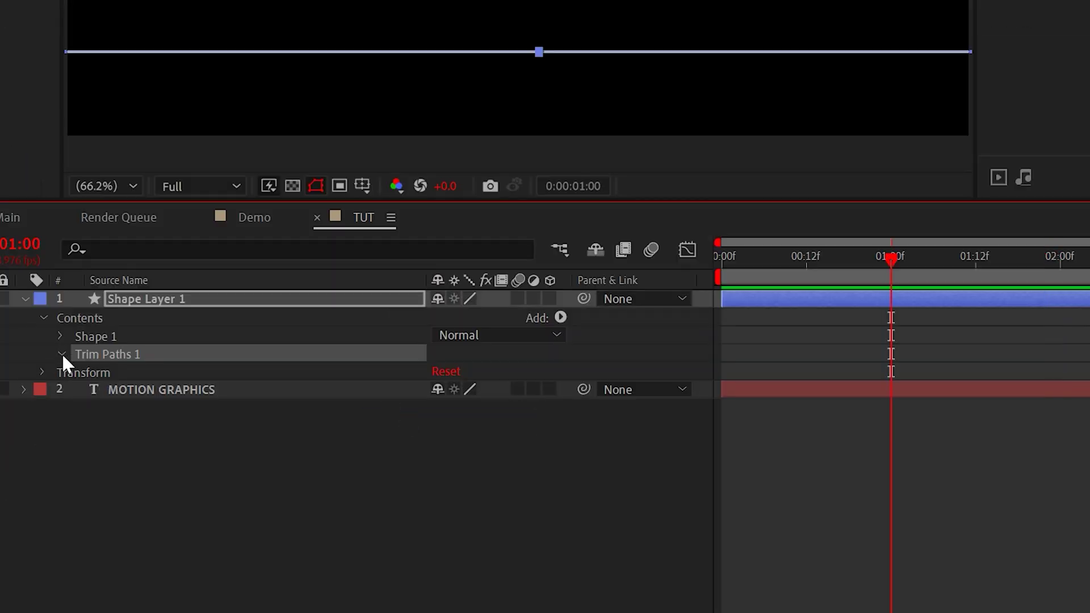
{"action": "left_click", "coordinate": [63, 354]}
{"action": "left_click", "coordinate": [95, 389]}
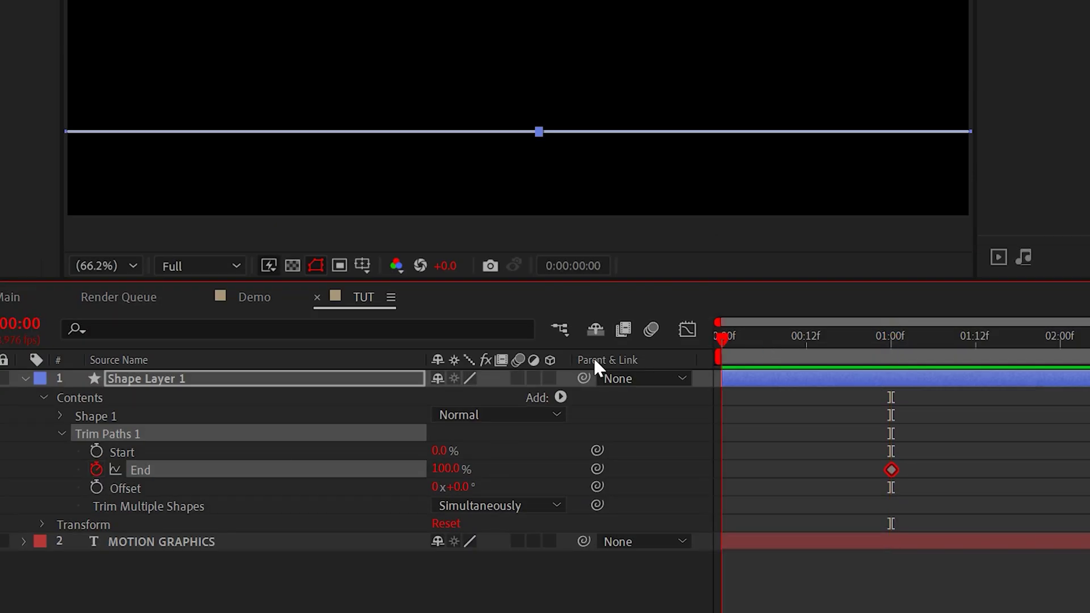
{"action": "type", "text": "0"}
{"action": "key", "text": "Return"}
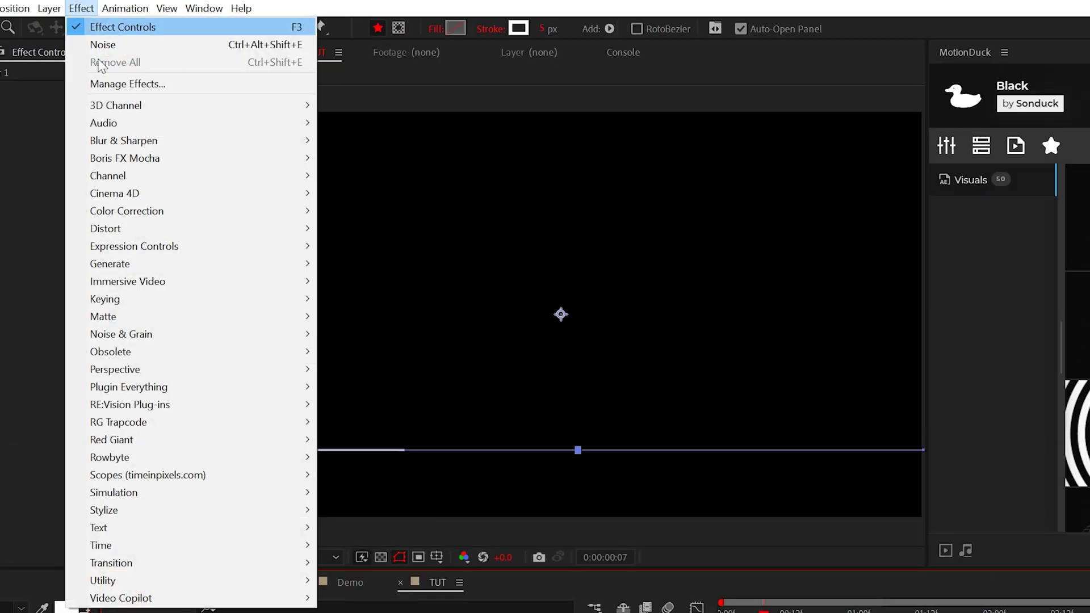
- Apply Wave Warp with Wave Height 100, Wave Width 300, Pinning Vertical Edges, then preview
{"action": "mouse_move", "coordinate": [227, 229]}
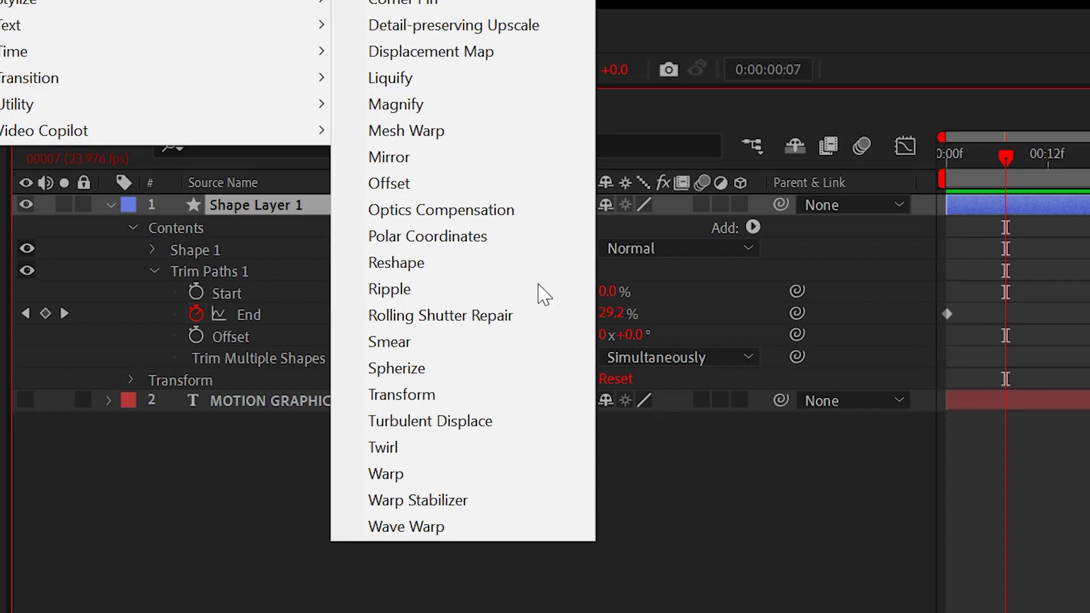
{"action": "left_click", "coordinate": [531, 525]}
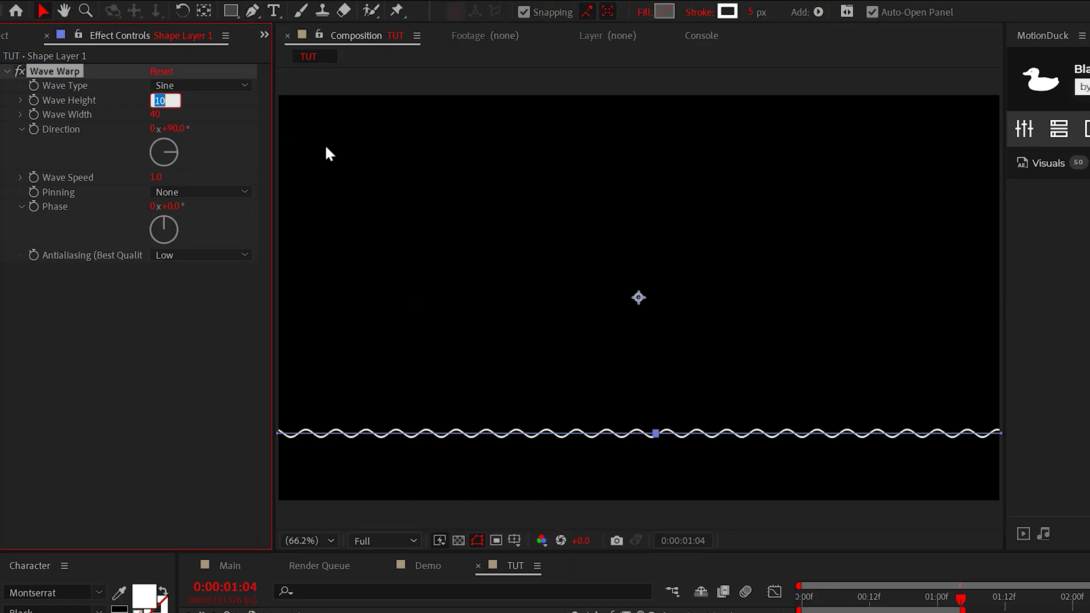
{"action": "type", "text": "0"}
{"action": "key", "text": "Tab"}
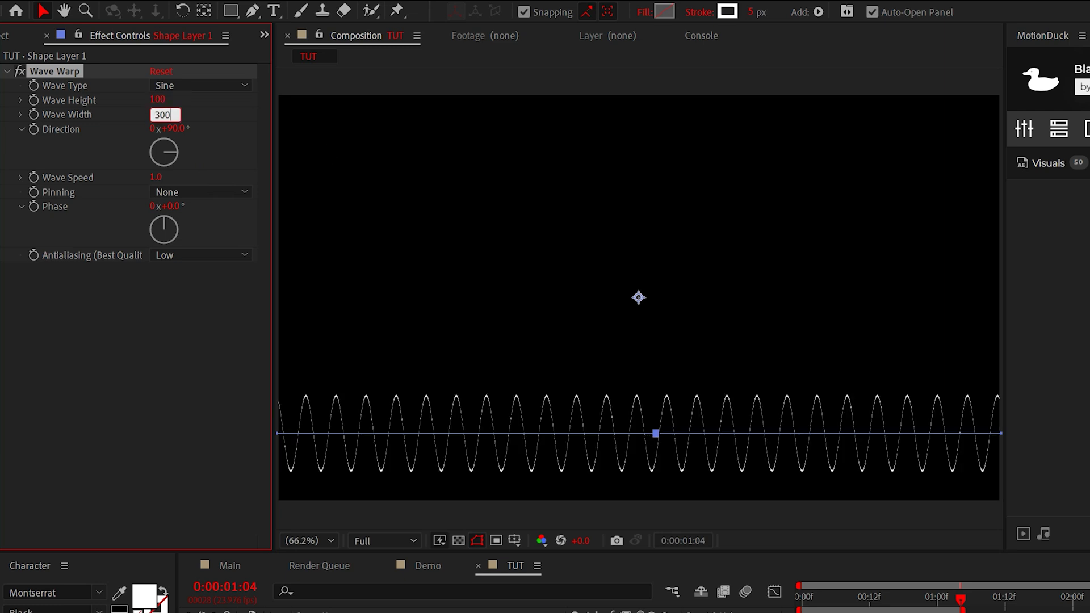
{"action": "type", "text": "300"}
{"action": "key", "text": "Return"}
{"action": "left_click", "coordinate": [244, 192]}
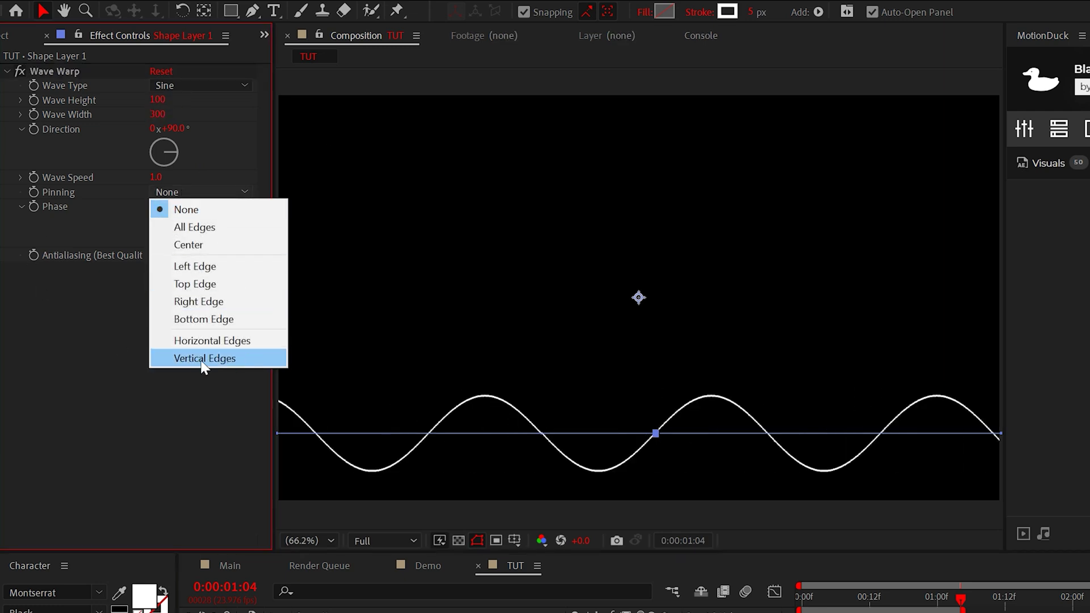
{"action": "left_click", "coordinate": [258, 364]}
{"action": "key", "text": "space"}
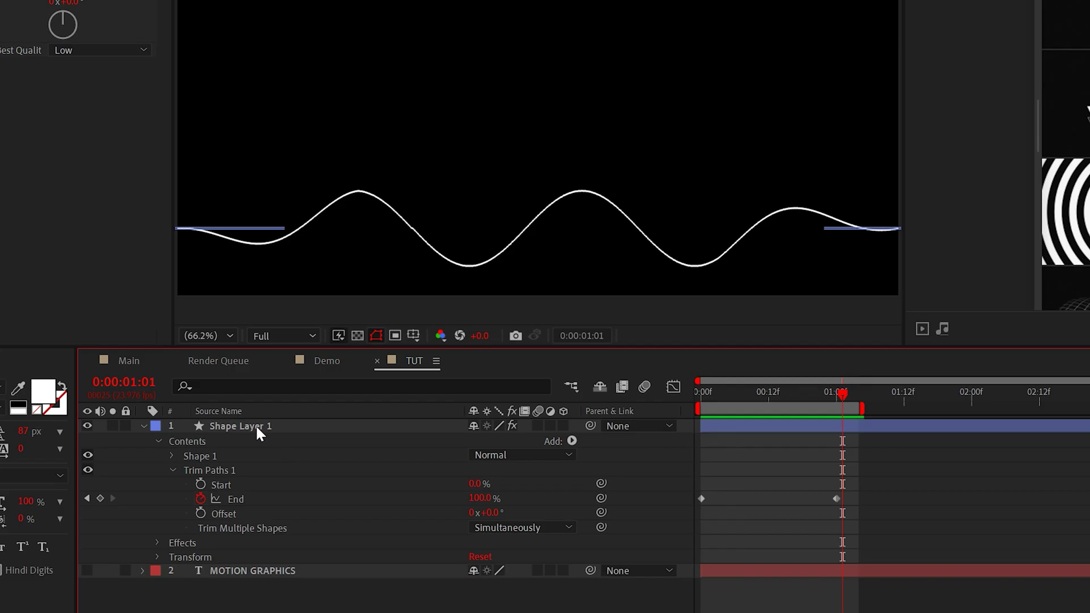
- Duplicate the wave line and vary each copy's wave width and height (e.g. 280, 37)
{"action": "key", "text": "space"}
{"action": "key", "text": "ctrl+d"}
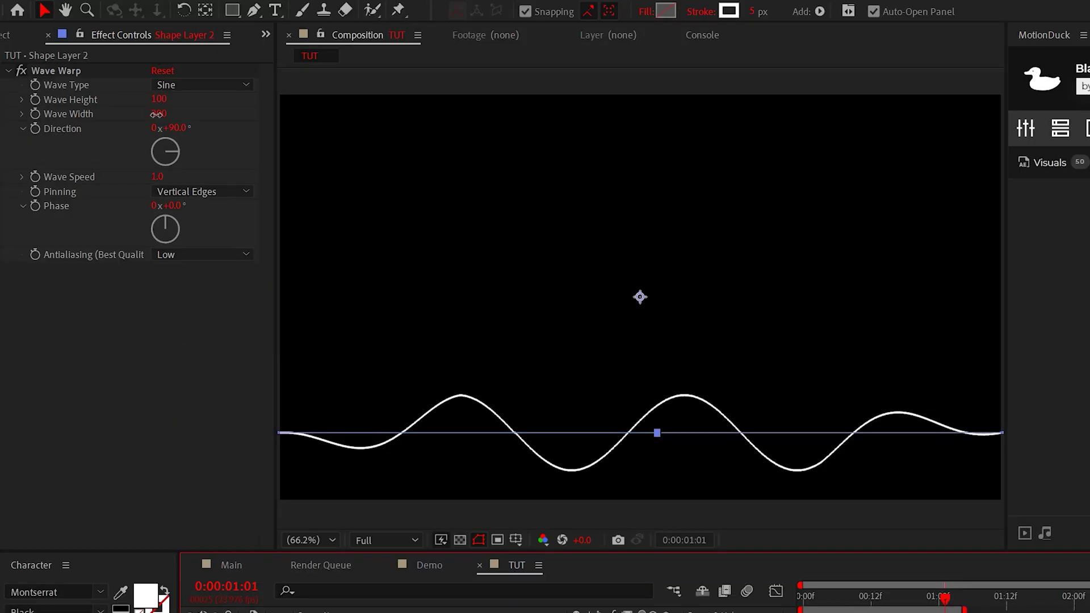
{"action": "left_click_drag", "start_coordinate": [118, 31], "coordinate": [89, 24]}
{"action": "left_click_drag", "start_coordinate": [49, 102], "coordinate": [3, 128]}
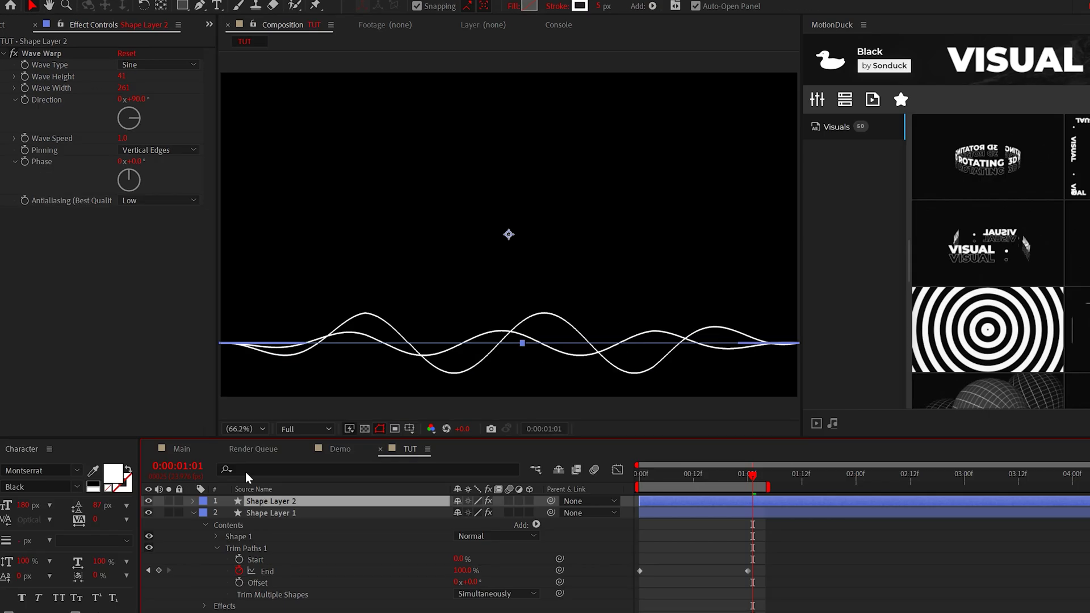
{"action": "key", "text": "ctrl+d"}
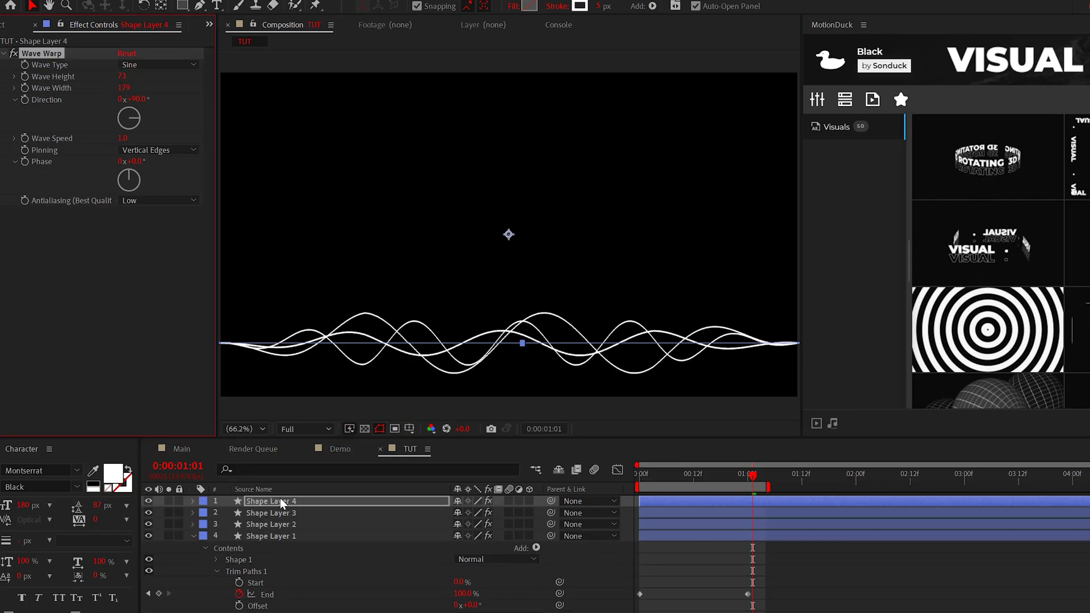
{"action": "key", "text": "ctrl+Down"}
{"action": "left_click_drag", "start_coordinate": [112, 87], "coordinate": [115, 92]}
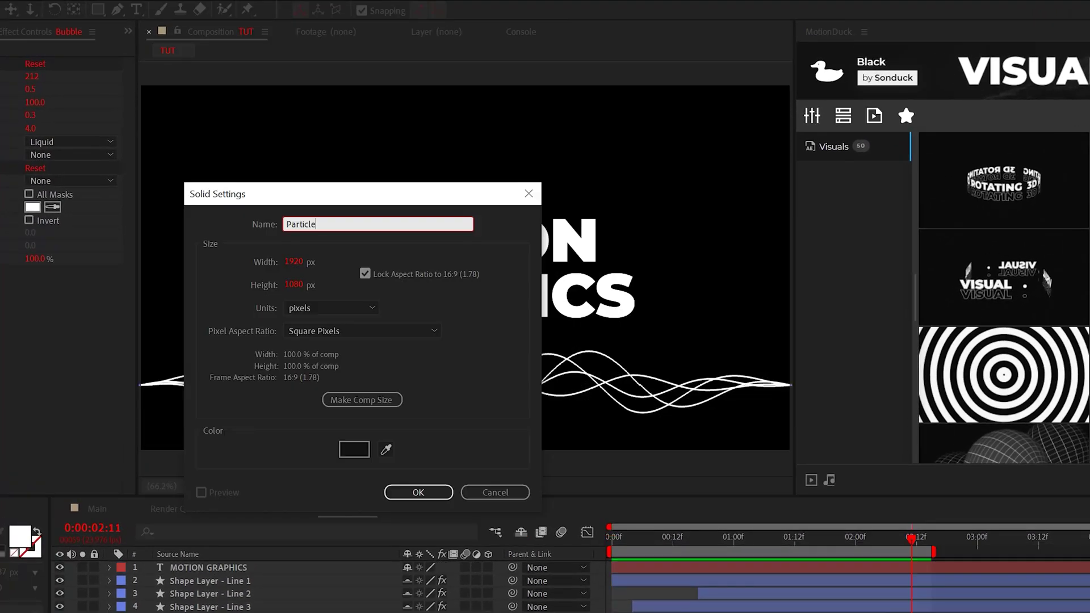
- Create the black Particle solid with CC Star Burst at Scatter 249 and Size 29
{"action": "key", "text": "Return"}
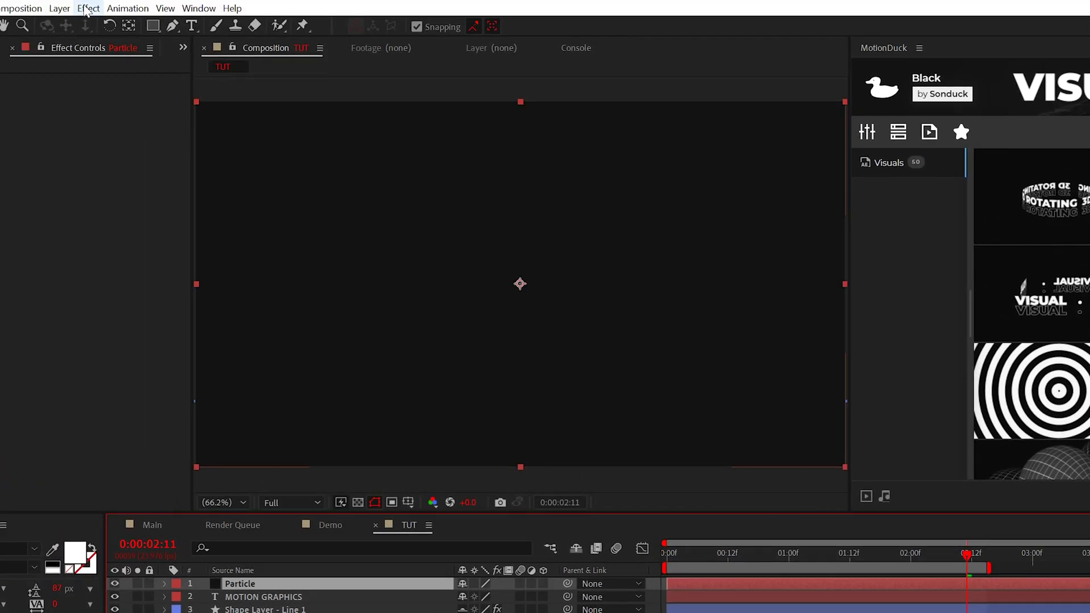
{"action": "left_click", "coordinate": [89, 8]}
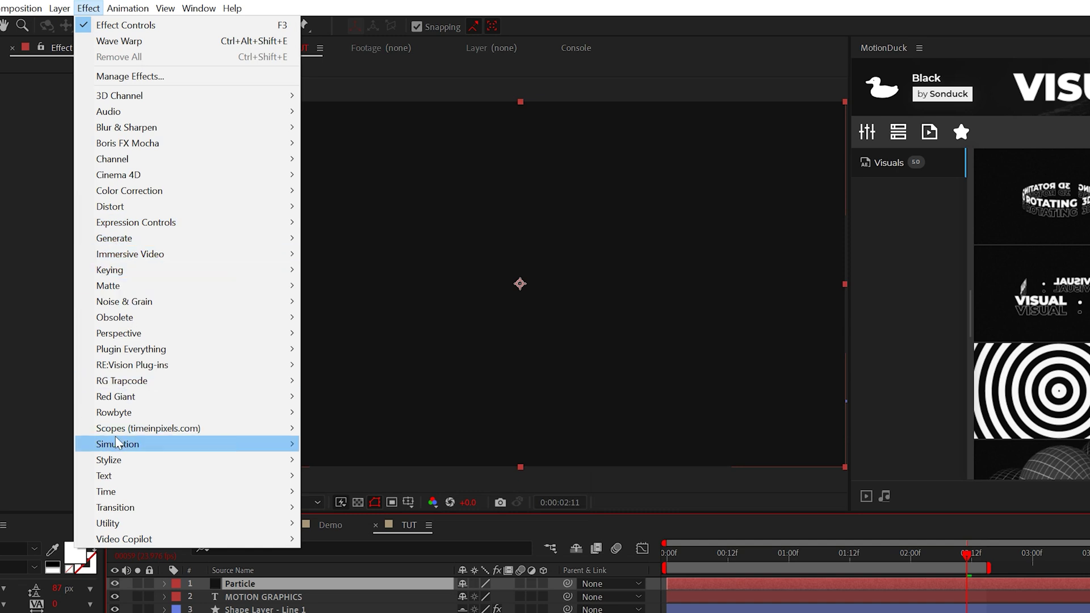
{"action": "mouse_move", "coordinate": [116, 443]}
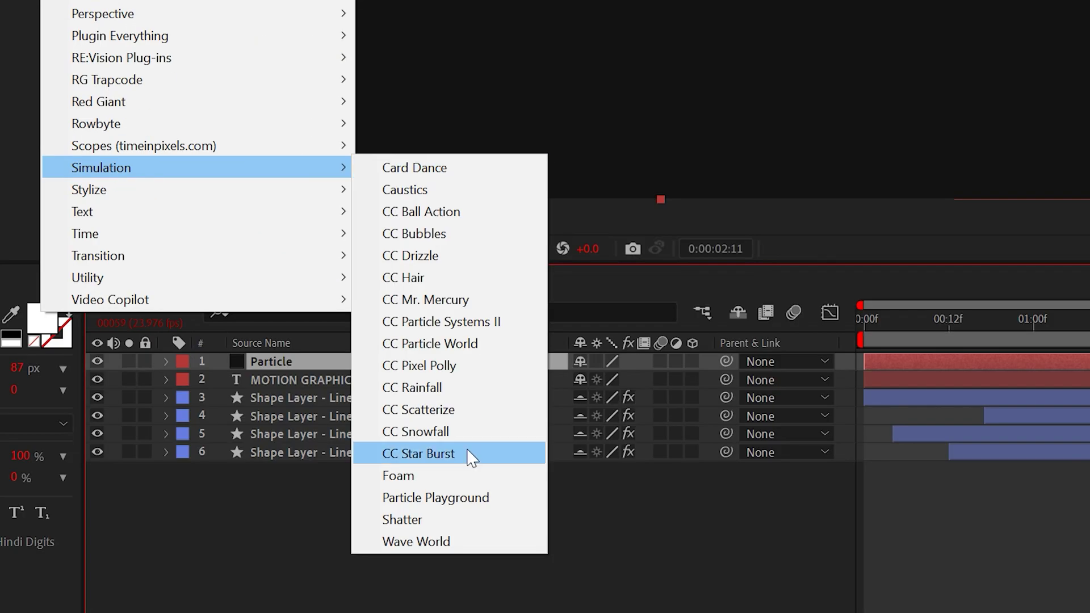
{"action": "left_click", "coordinate": [470, 454]}
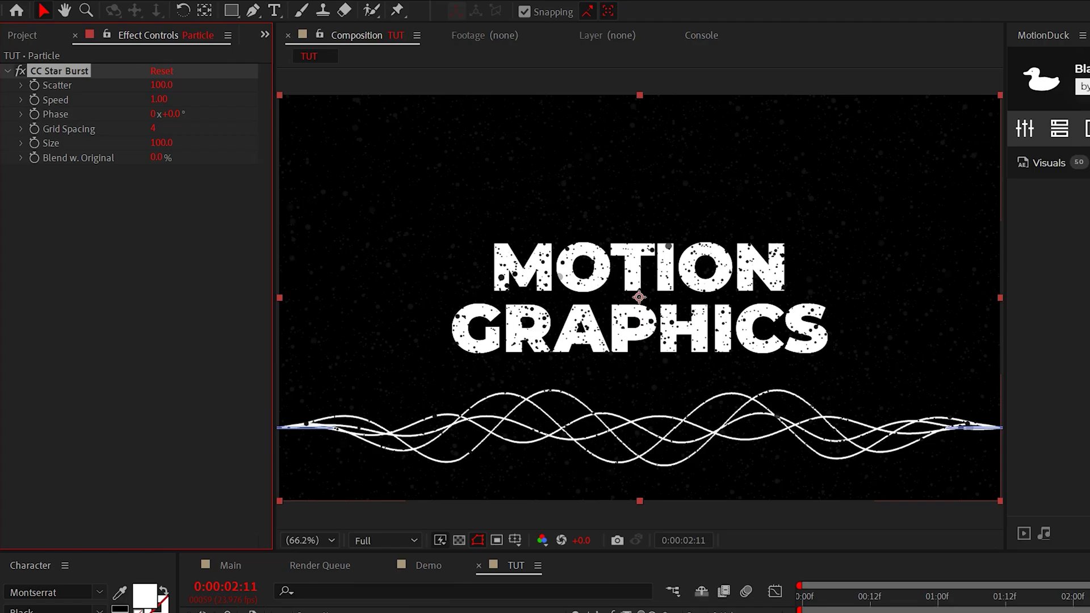
{"action": "left_click_drag", "start_coordinate": [159, 85], "coordinate": [187, 85]}
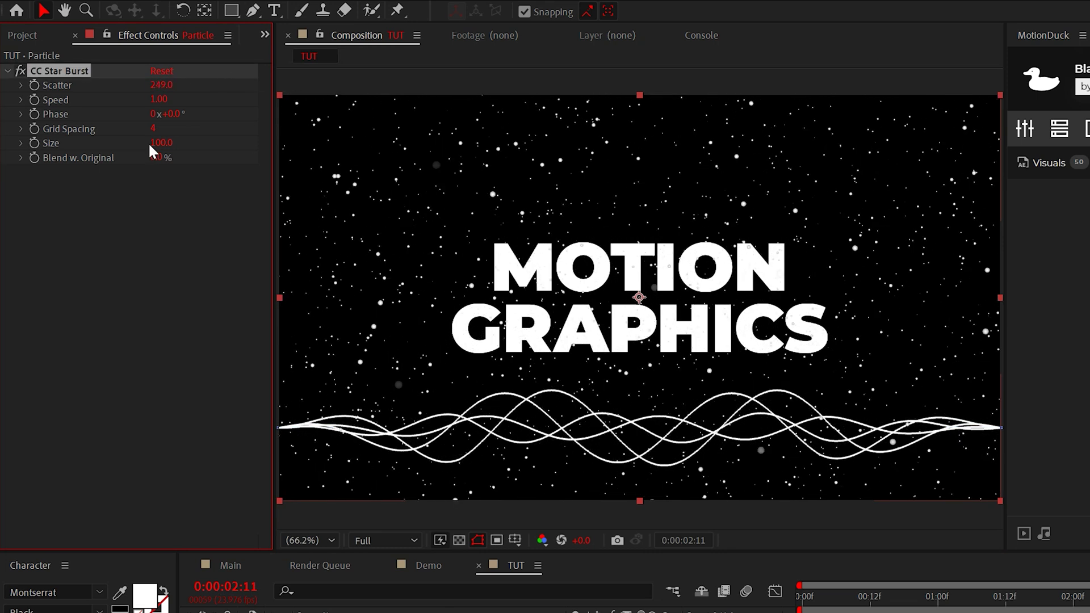
{"action": "key", "text": "Return"}
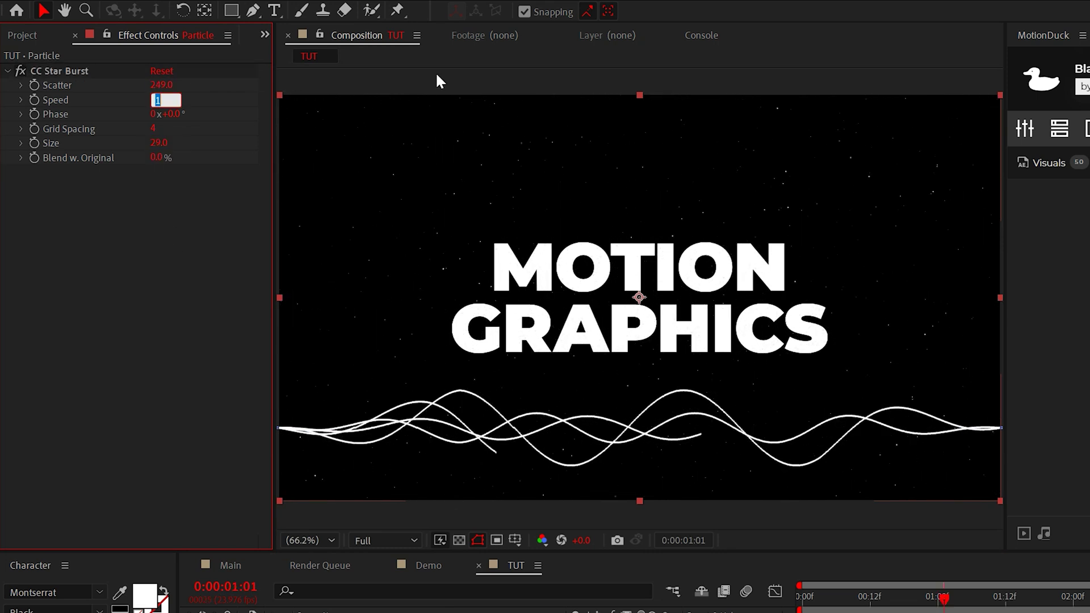
{"action": "key", "text": "space"}
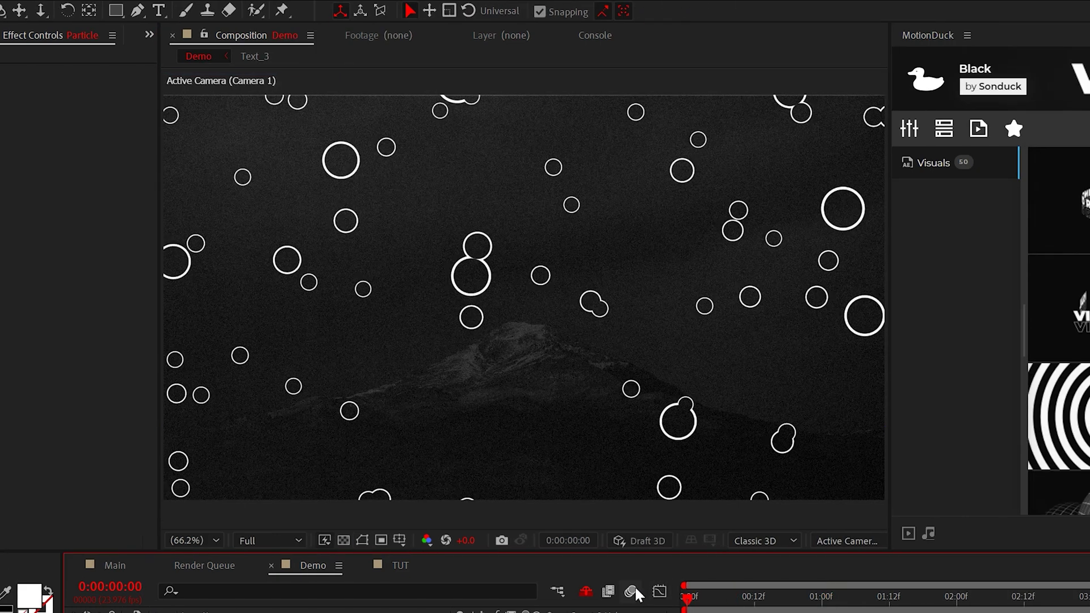
- Apply CC Bubbles to the Particle solid with Shading Type set to None
{"action": "key", "text": "space"}
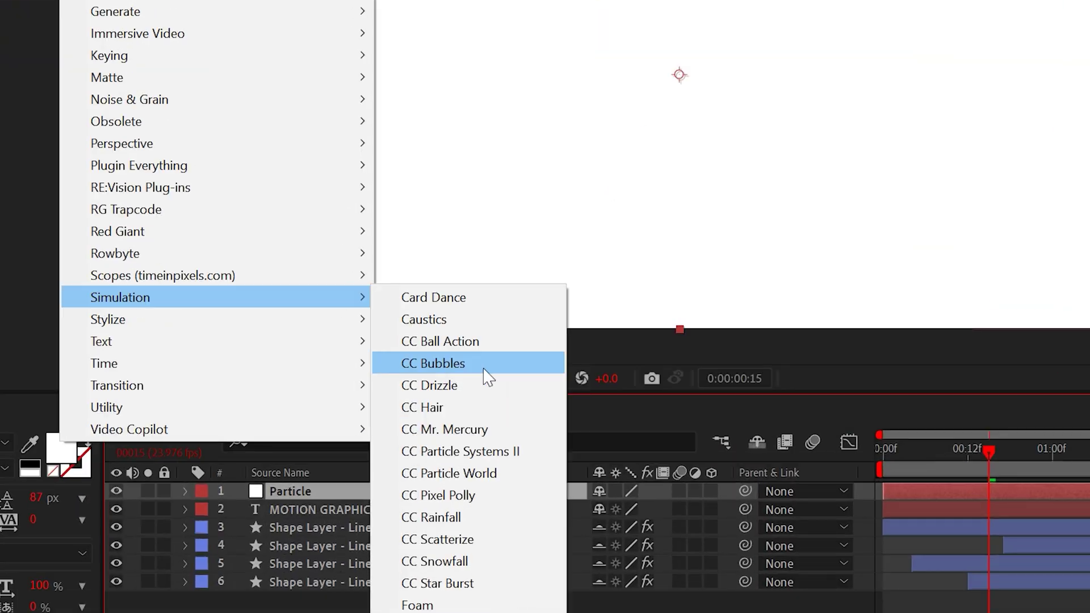
{"action": "left_click", "coordinate": [448, 363]}
{"action": "left_click", "coordinate": [187, 172]}
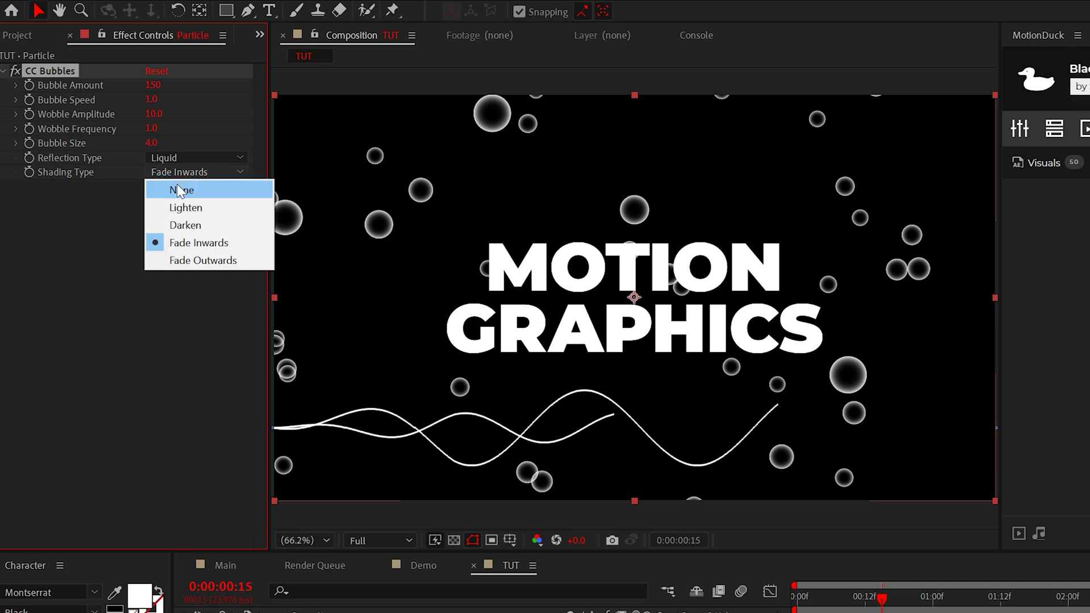
{"action": "left_click", "coordinate": [180, 190]}
{"action": "key", "text": "space"}
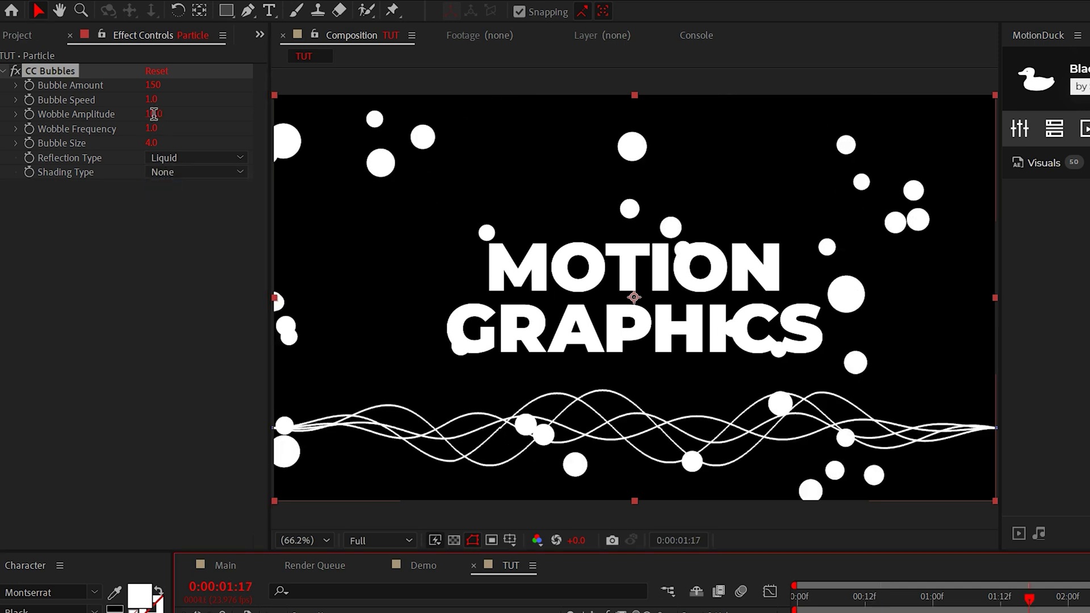
- Set the bubbles' Wobble Amplitude to 100.0 and Wobble Frequency to 0.3
{"action": "left_click", "coordinate": [153, 113]}
{"action": "key", "text": "Return"}
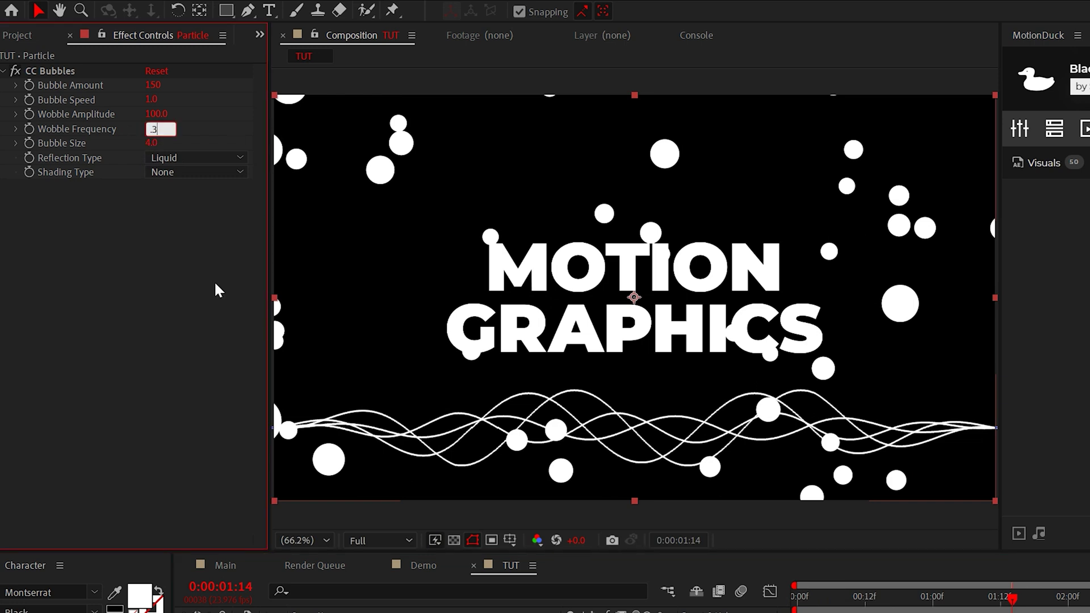
{"action": "type", "text": ".3"}
{"action": "key", "text": "Return"}
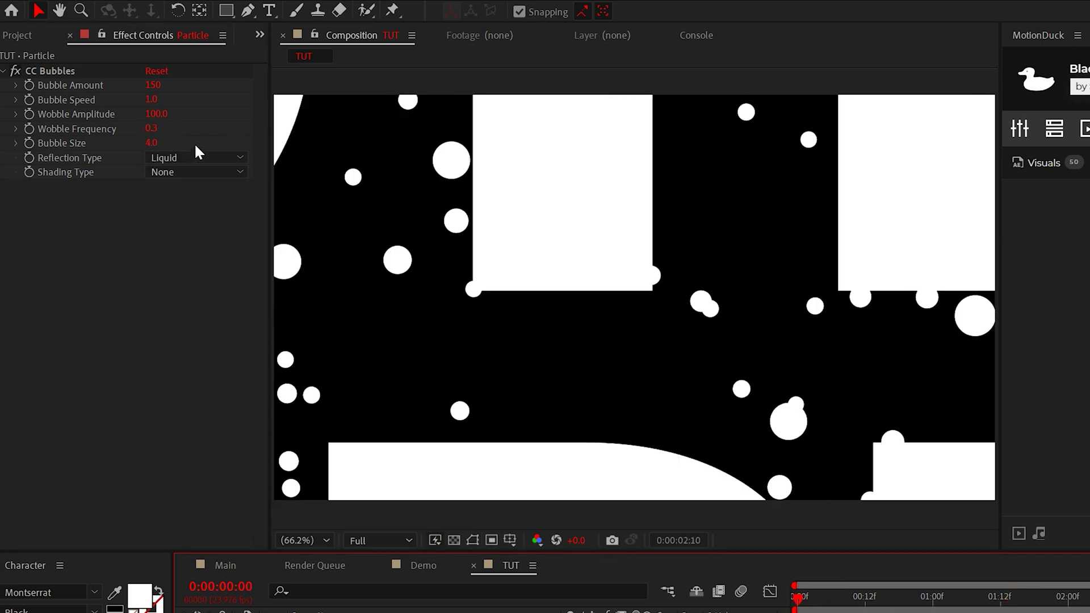
- Duplicate the Particle layer and give the lower copy an inverted track matte from layer 1 Particle
{"action": "key", "text": "ctrl+d"}
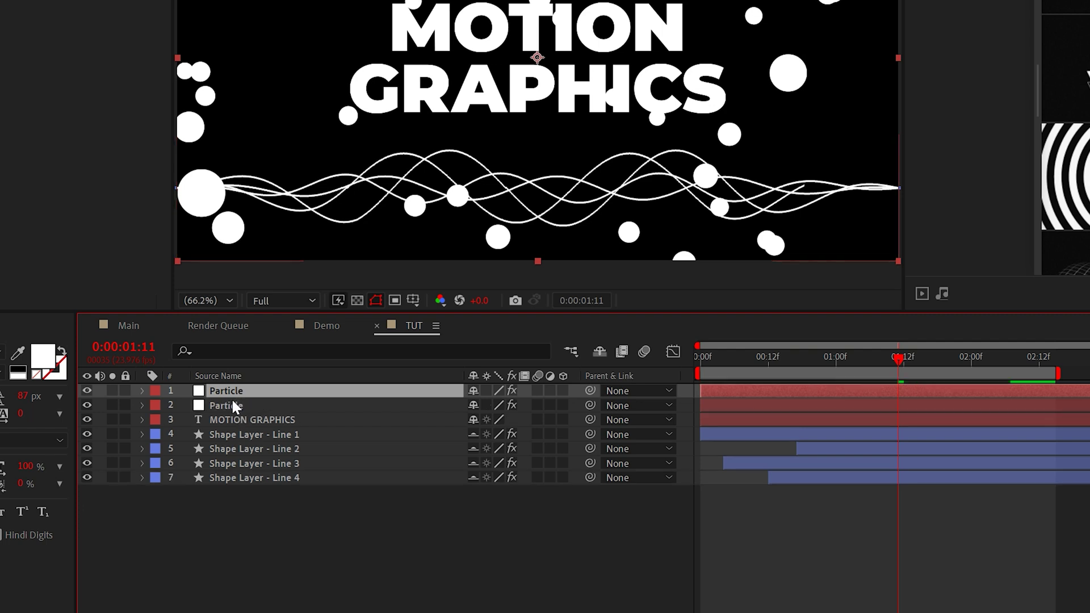
{"action": "left_click", "coordinate": [230, 404]}
{"action": "key", "text": "F4"}
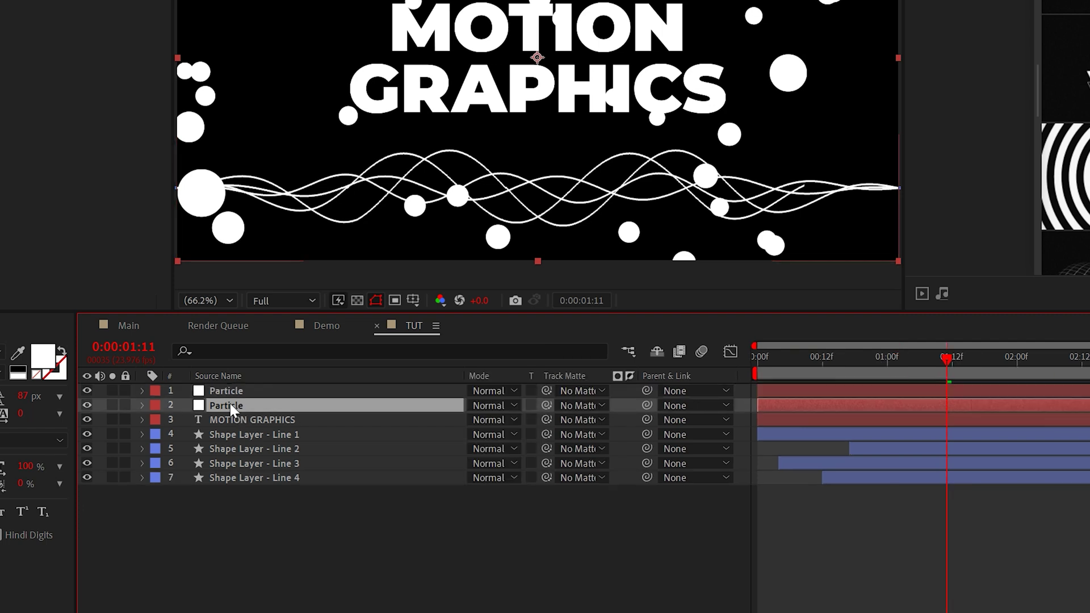
{"action": "left_click", "coordinate": [560, 405]}
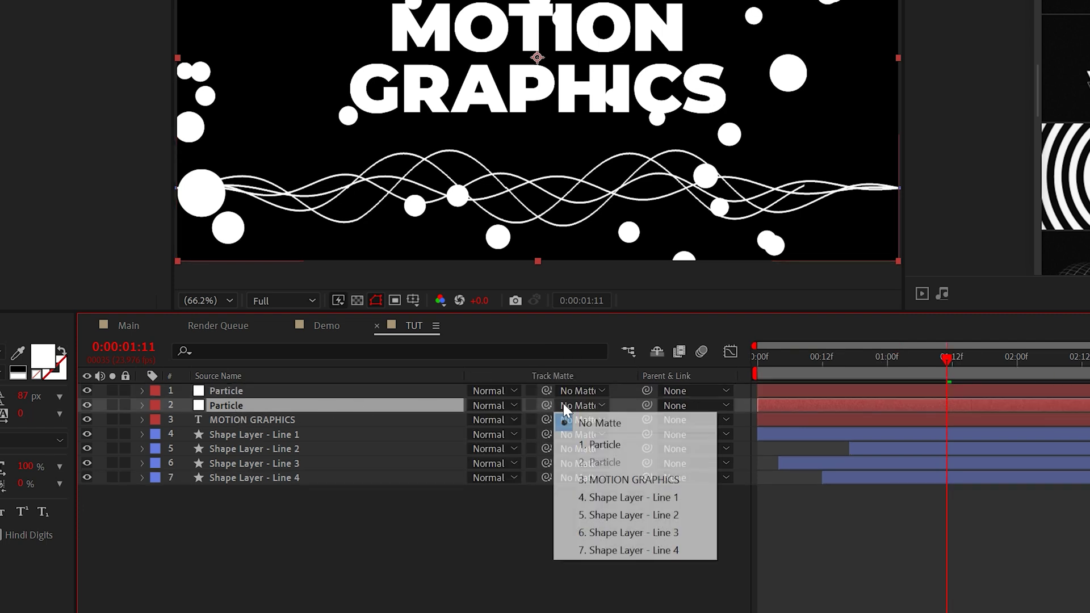
{"action": "left_click", "coordinate": [629, 444]}
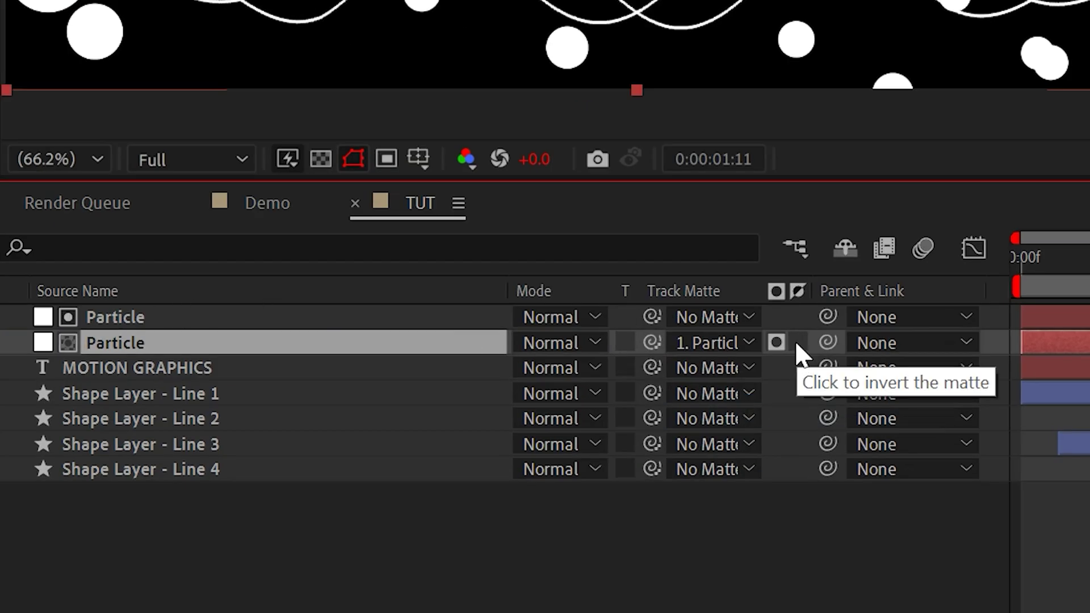
{"action": "left_click", "coordinate": [797, 342]}
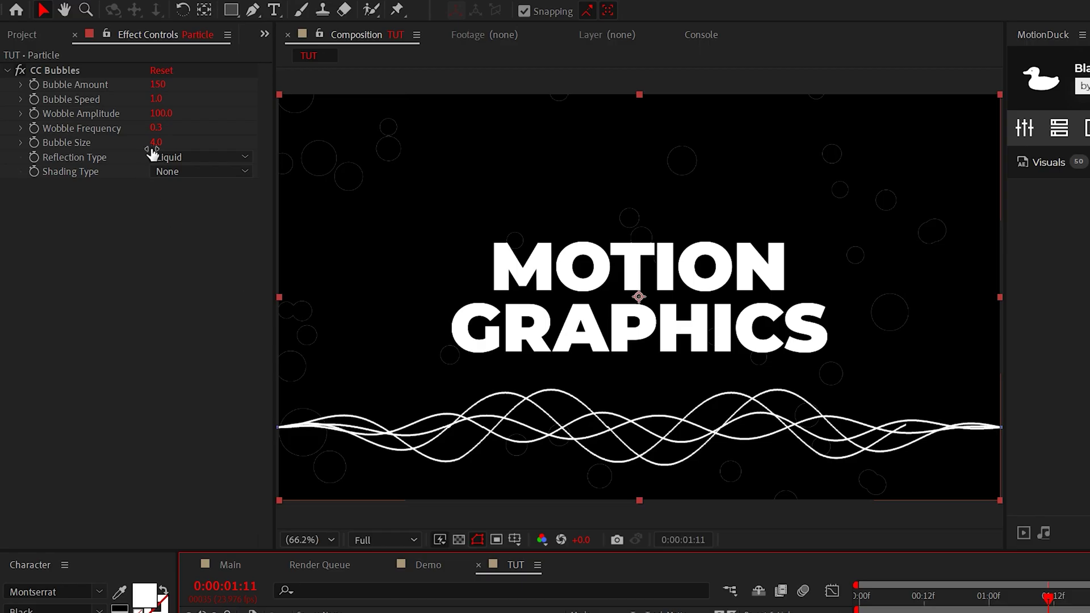
- Set Bubble Size to 4.5 and compare the ring bubbles with the Demo composition
{"action": "left_click", "coordinate": [154, 143]}
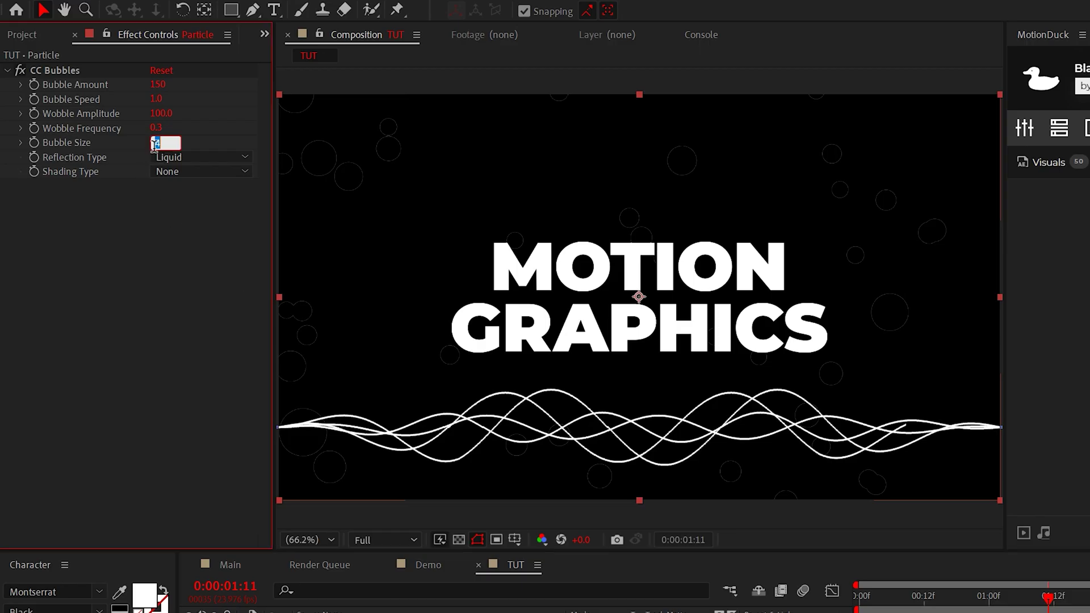
{"action": "type", "text": "4.5"}
{"action": "key", "text": "Return"}
{"action": "key", "text": "space"}
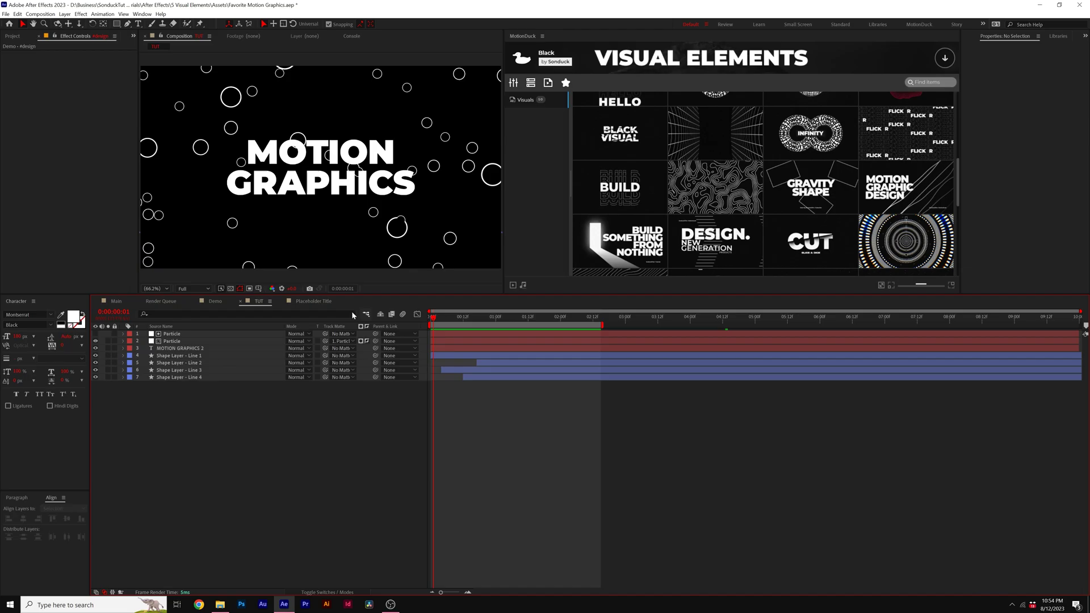
{"action": "left_click", "coordinate": [215, 301]}
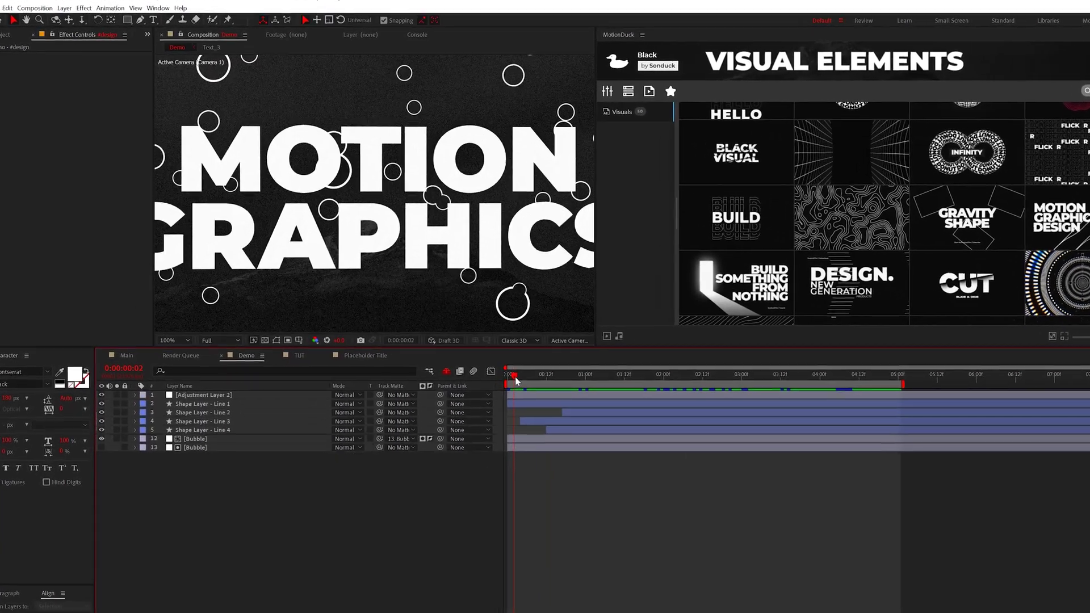
{"action": "key", "text": "space"}
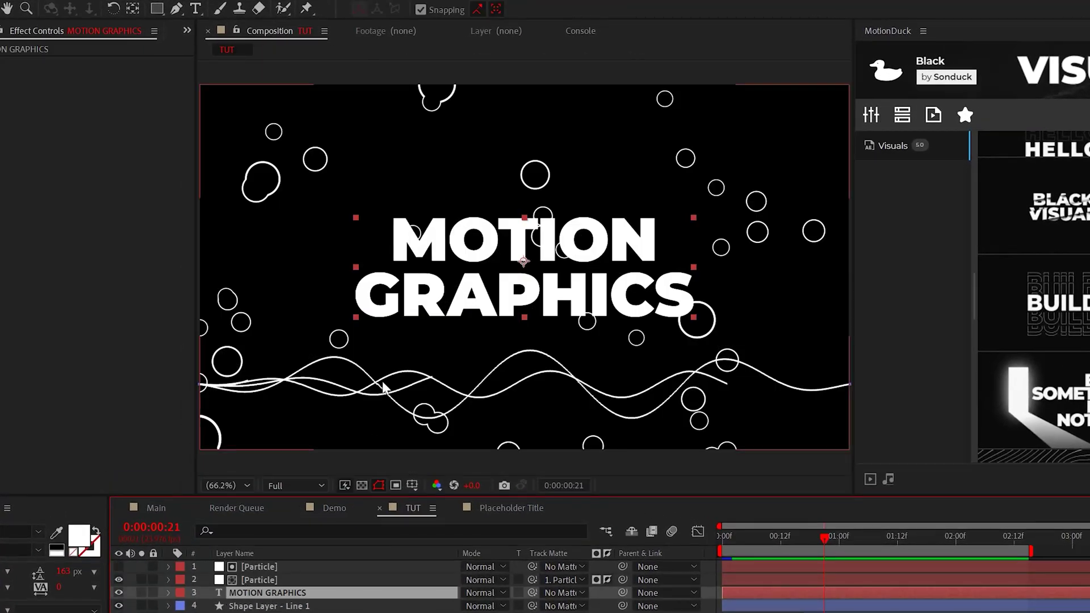
{"action": "left_click", "coordinate": [176, 9]}
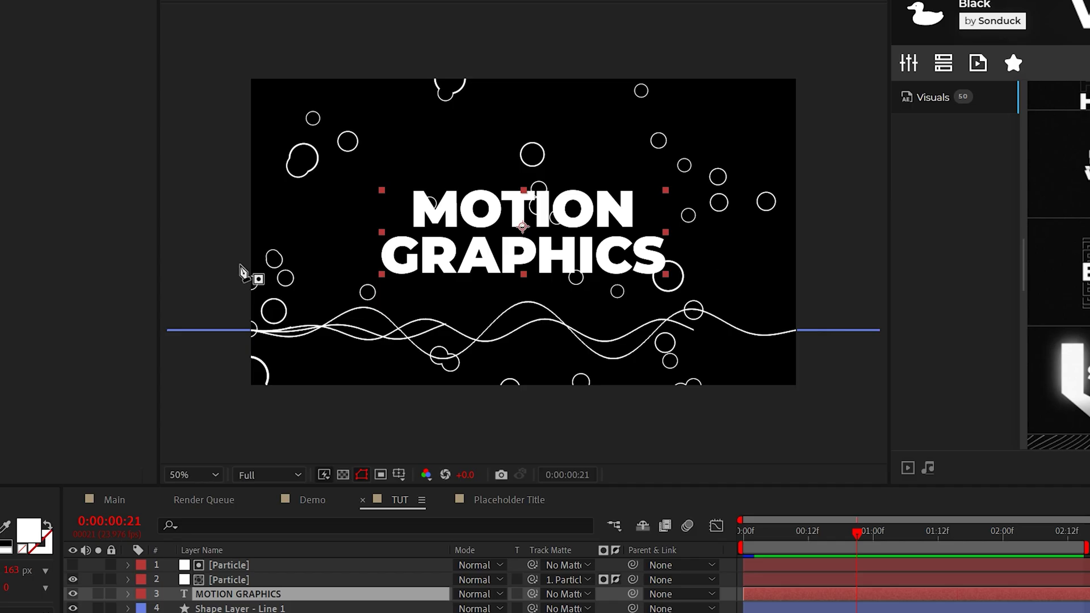
- Draw two slanted masks across the MOTION GRAPHICS title layer
{"action": "left_click", "coordinate": [236, 262]}
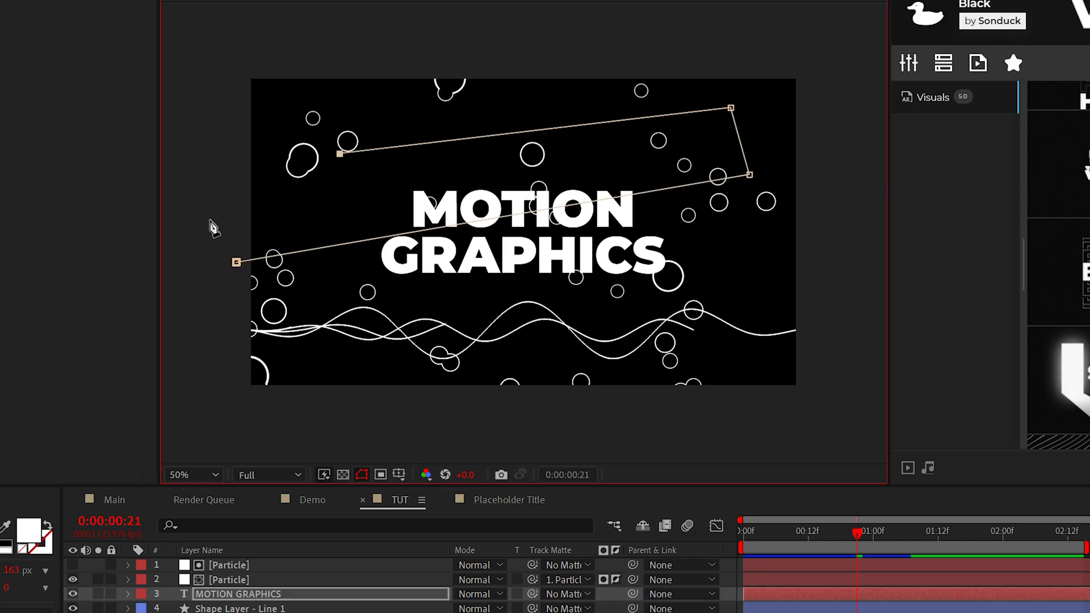
{"action": "left_click", "coordinate": [235, 263]}
{"action": "left_click", "coordinate": [761, 199]}
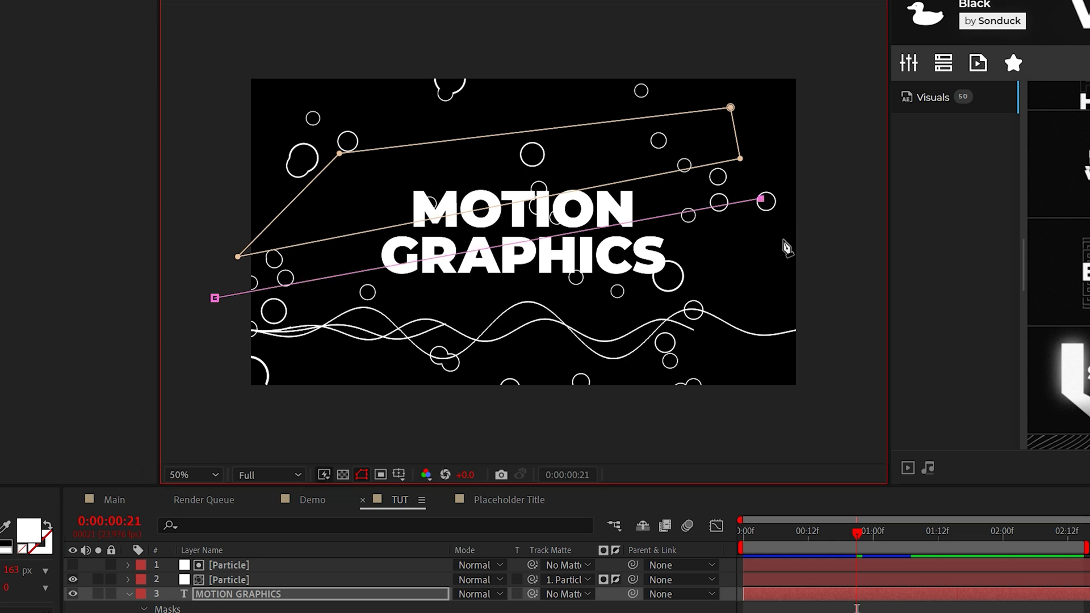
{"action": "left_click", "coordinate": [215, 298]}
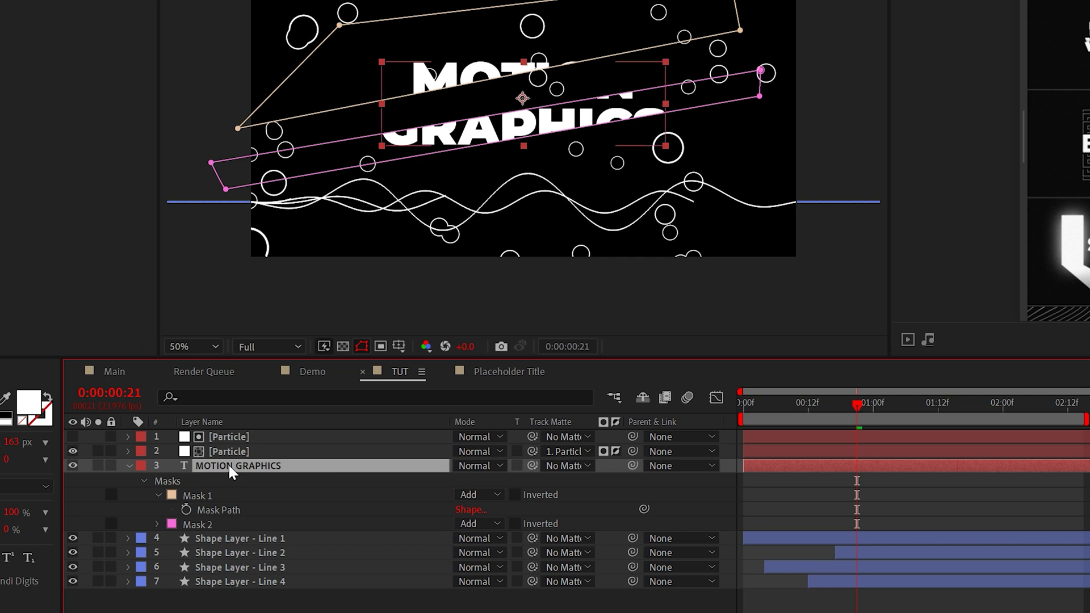
- Duplicate the title as MOTION GRAPHICS 2 and set the original's Mask 1 and Mask 2 to Subtract
{"action": "key", "text": "ctrl+d"}
{"action": "left_click", "coordinate": [244, 480]}
{"action": "left_click", "coordinate": [480, 509]}
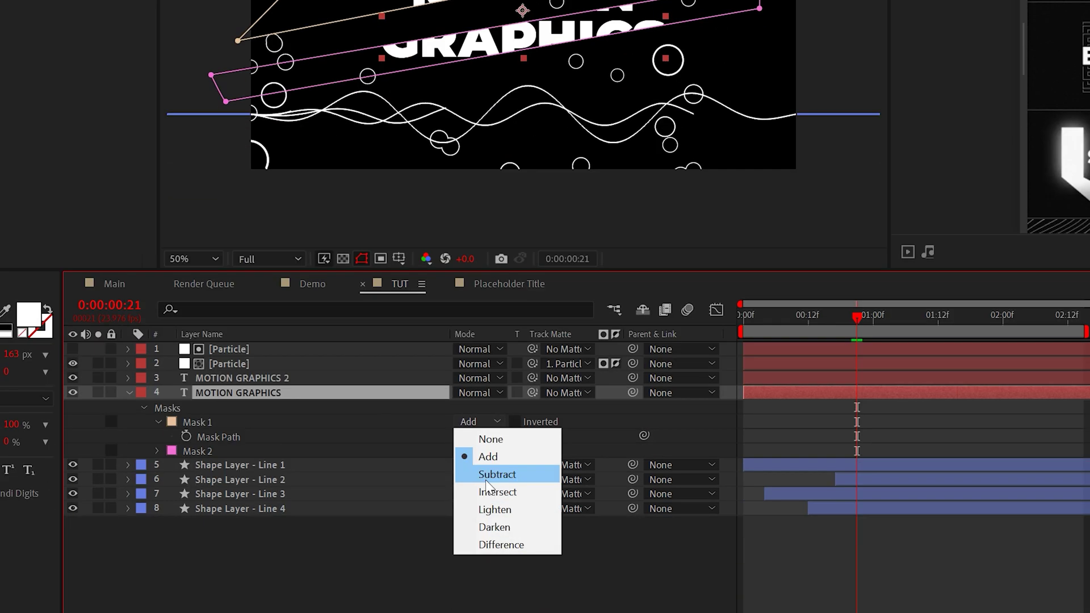
{"action": "left_click", "coordinate": [497, 562]}
{"action": "left_click", "coordinate": [475, 538]}
{"action": "left_click", "coordinate": [488, 502]}
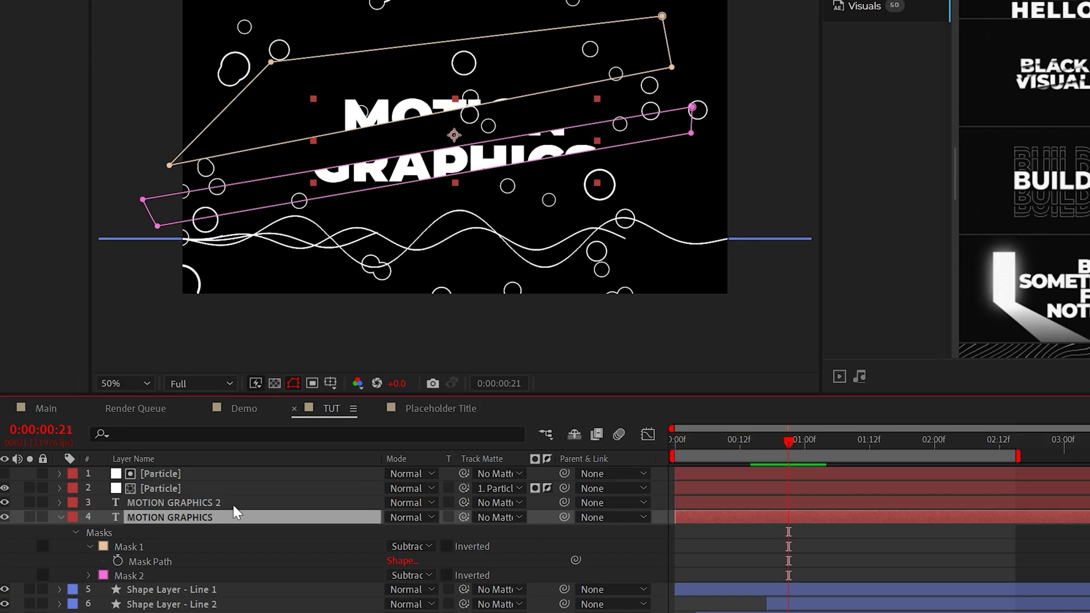
{"action": "key", "text": "F2"}
{"action": "scroll", "coordinate": [423, 105], "scroll_direction": "up", "scroll_amount": 1}
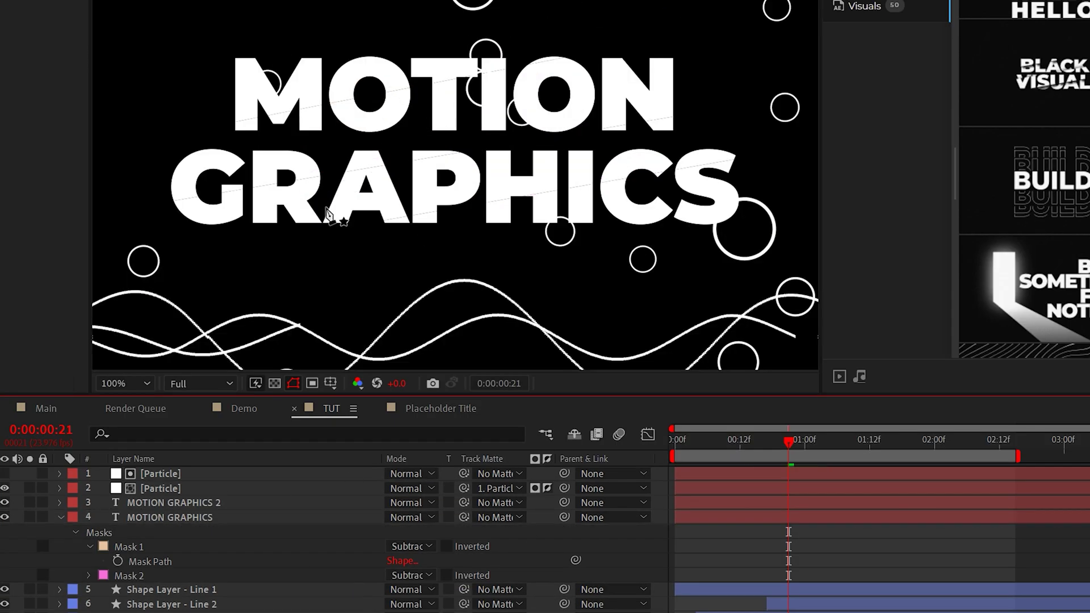
{"action": "left_click", "coordinate": [121, 384]}
{"action": "left_click", "coordinate": [116, 407]}
{"action": "left_click", "coordinate": [195, 502]}
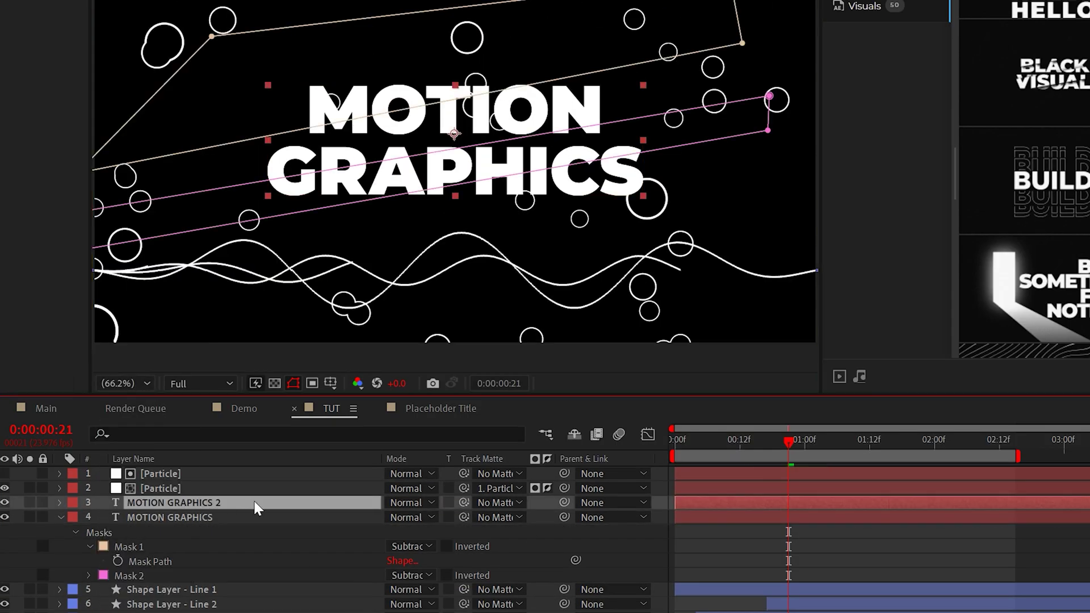
- Add a Drop Shadow to MOTION GRAPHICS 2 with direction 180°
{"action": "left_click", "coordinate": [117, 8]}
{"action": "mouse_move", "coordinate": [219, 365]}
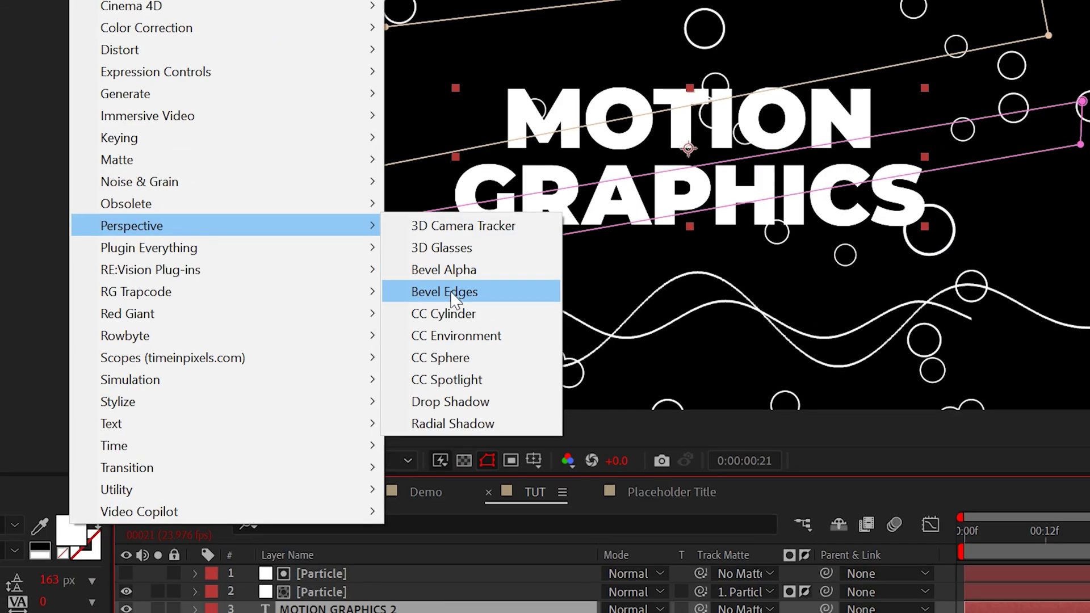
{"action": "left_click", "coordinate": [446, 401]}
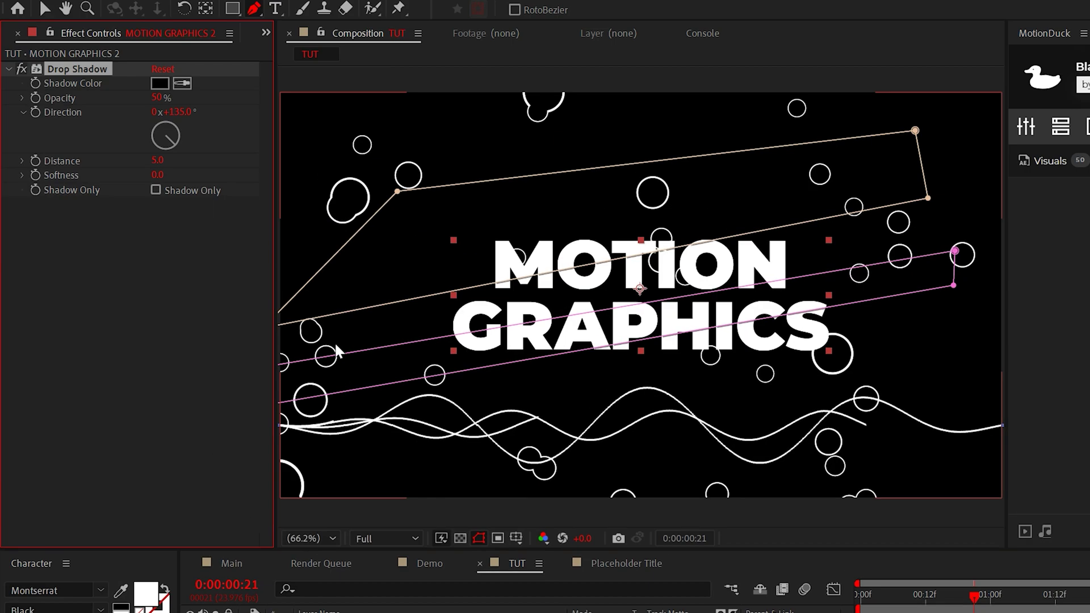
{"action": "left_click", "coordinate": [178, 113]}
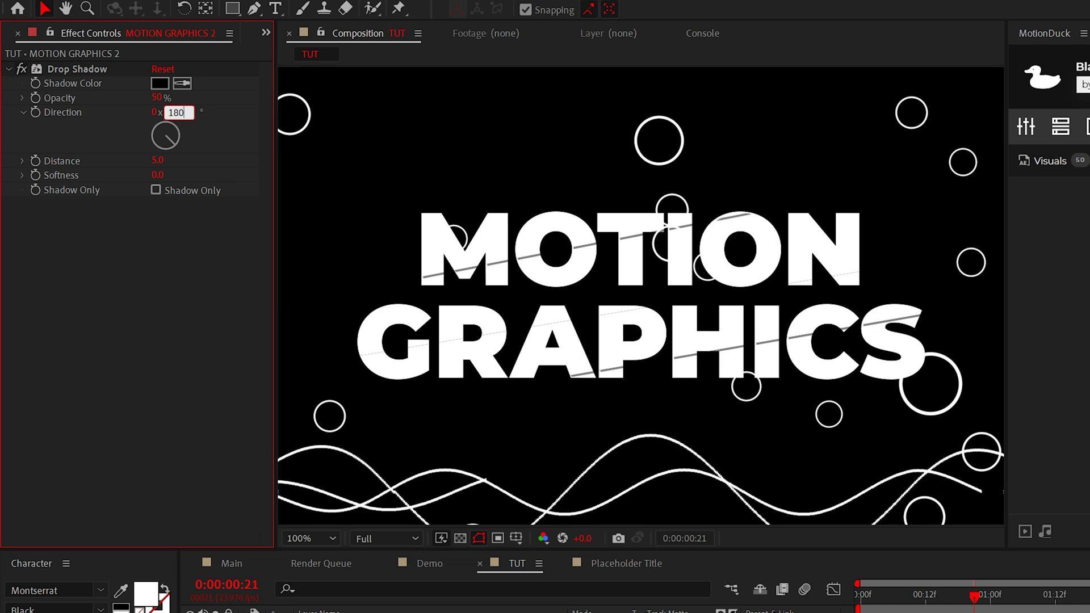
{"action": "key", "text": "Return"}
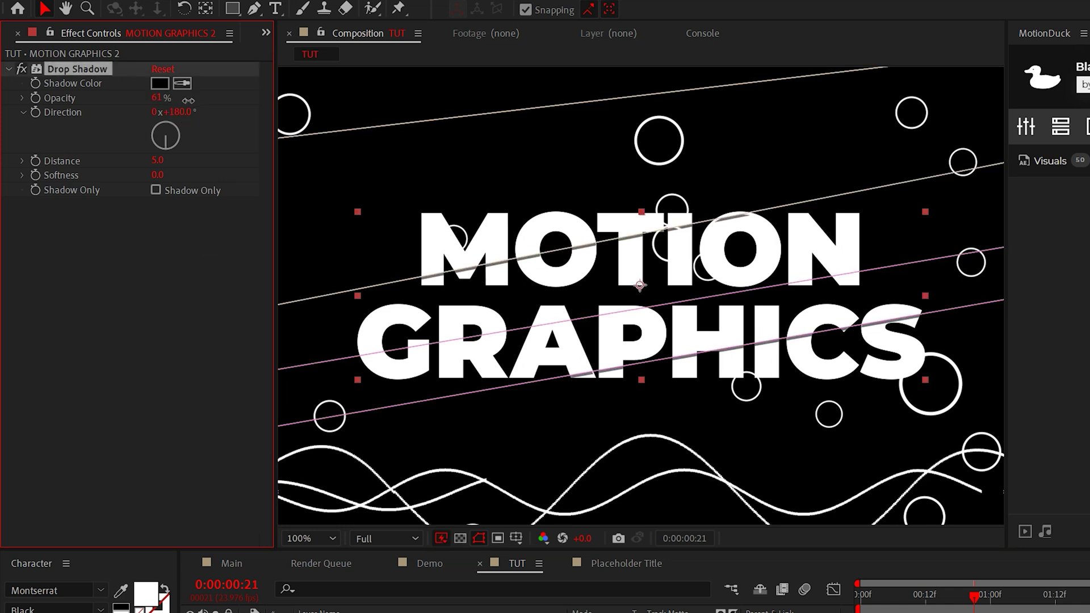
- Duplicate it into Drop Shadow 2 with softness 21, distance 7 and opacity 100%
{"action": "key", "text": "ctrl+d"}
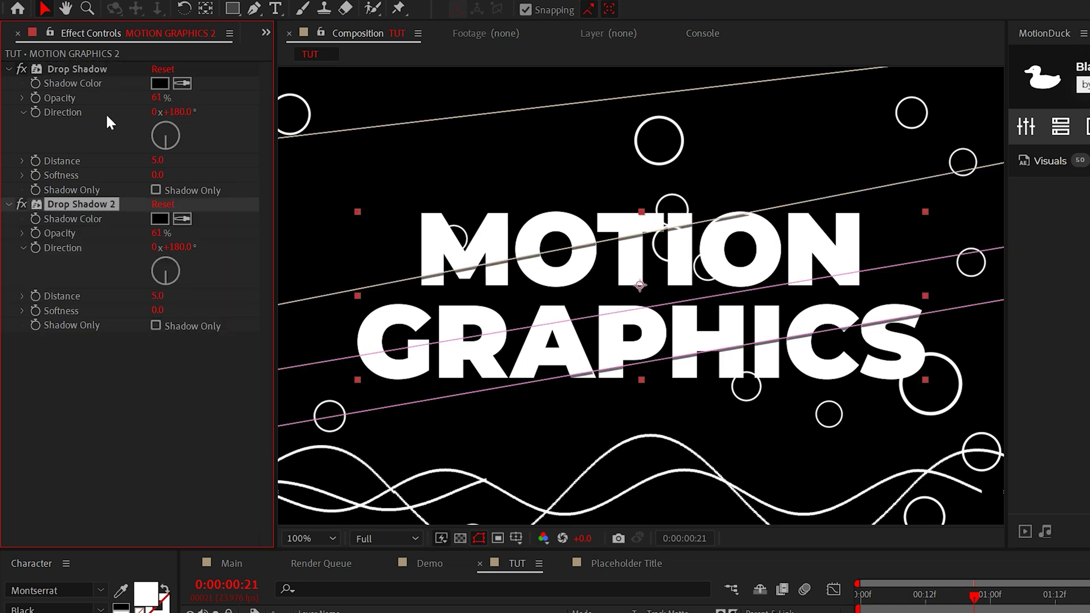
{"action": "left_click_drag", "start_coordinate": [160, 310], "coordinate": [182, 307]}
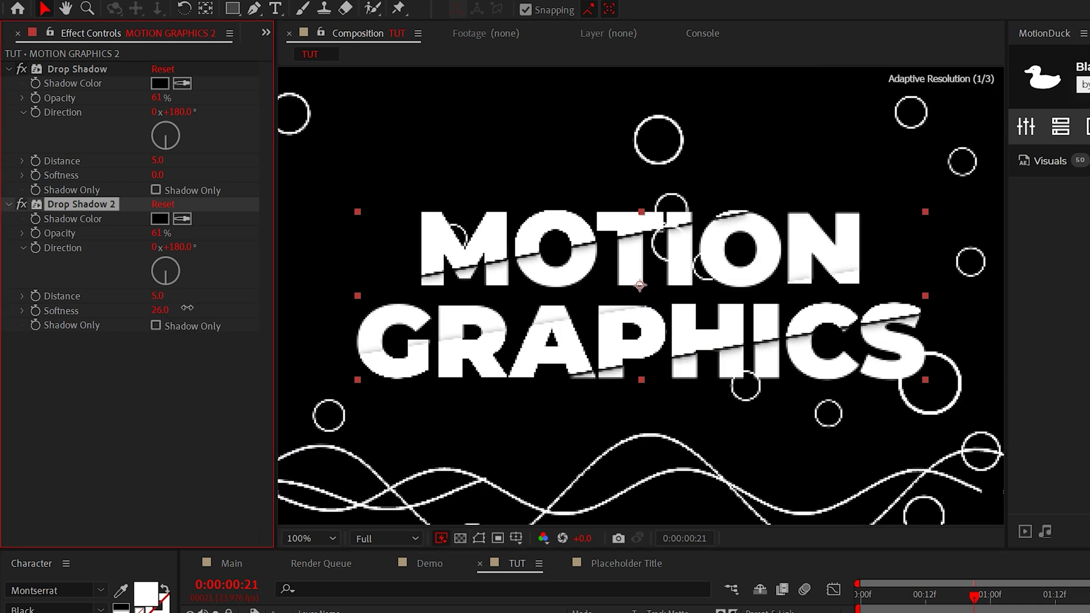
{"action": "left_click_drag", "start_coordinate": [157, 296], "coordinate": [170, 301]}
{"action": "key", "text": "period"}
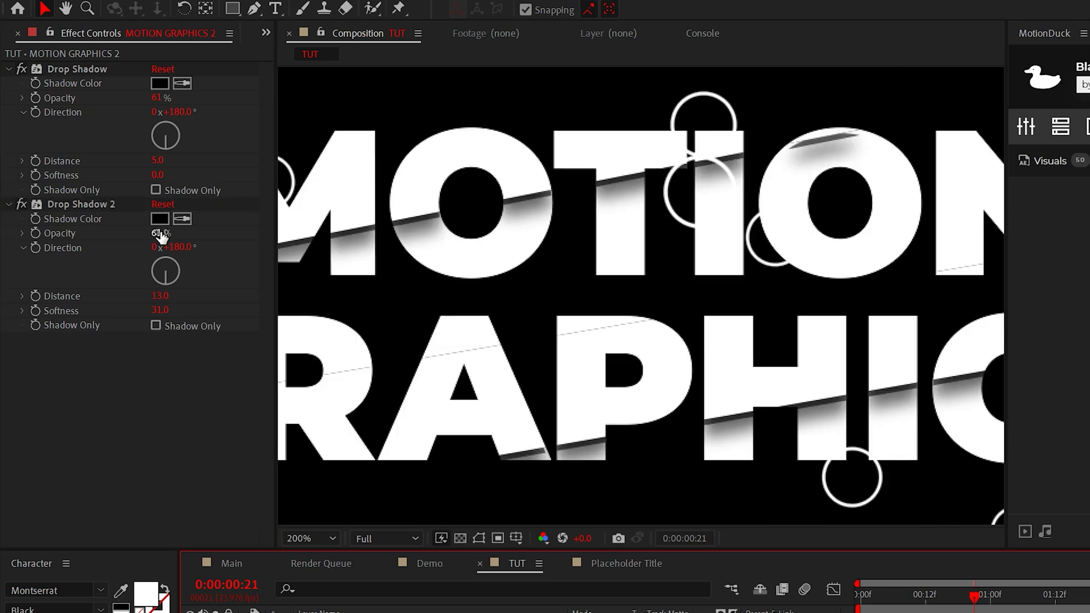
{"action": "left_click_drag", "start_coordinate": [182, 232], "coordinate": [241, 236]}
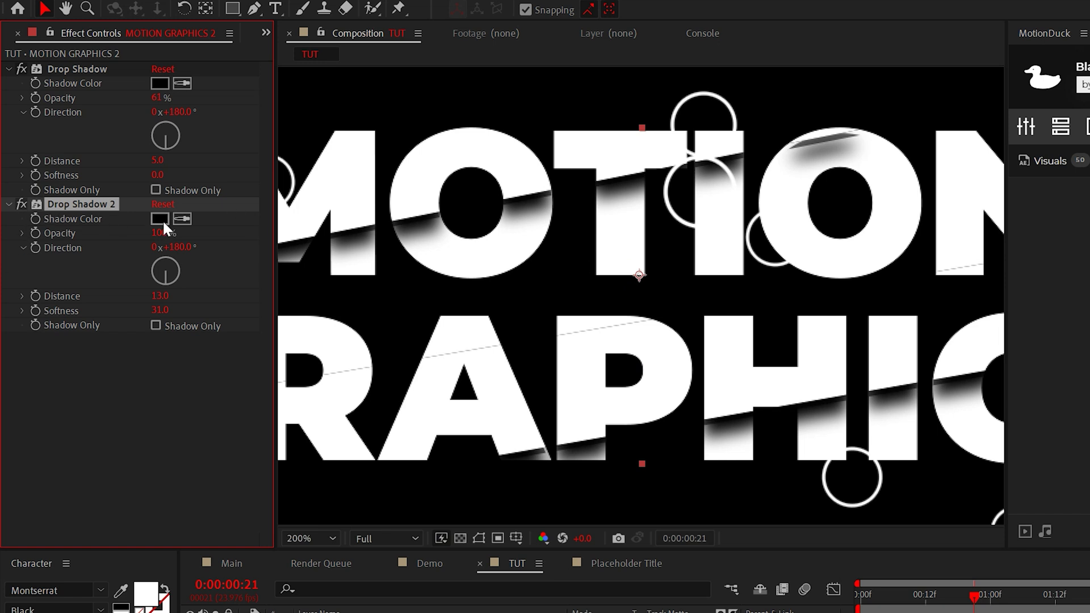
- Duplicate again into Drop Shadow 3 and adjust its opacity and softness
{"action": "key", "text": "ctrl+d"}
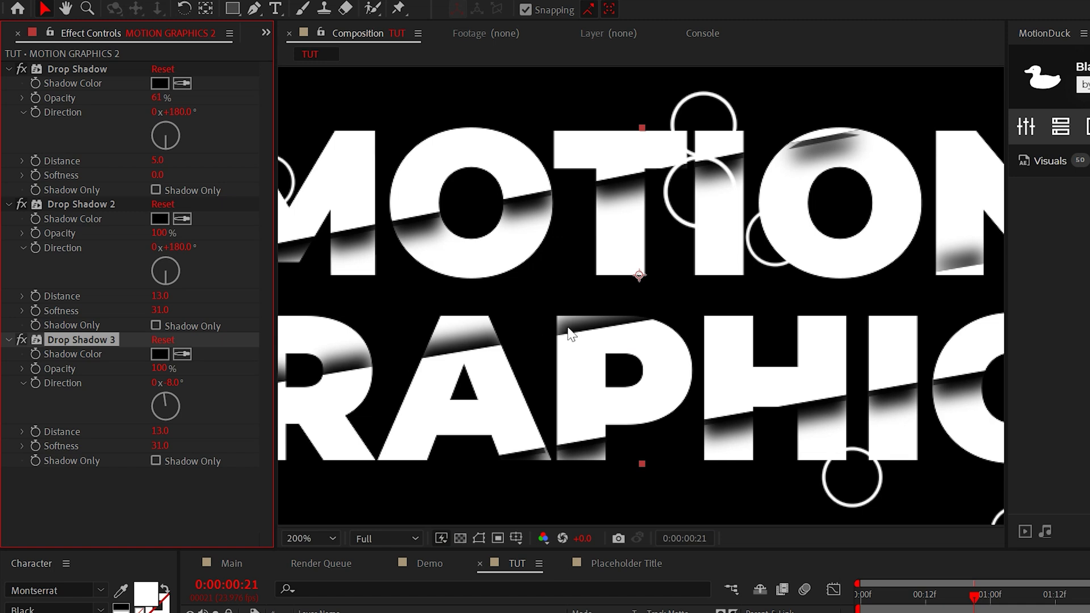
{"action": "left_click", "coordinate": [231, 389]}
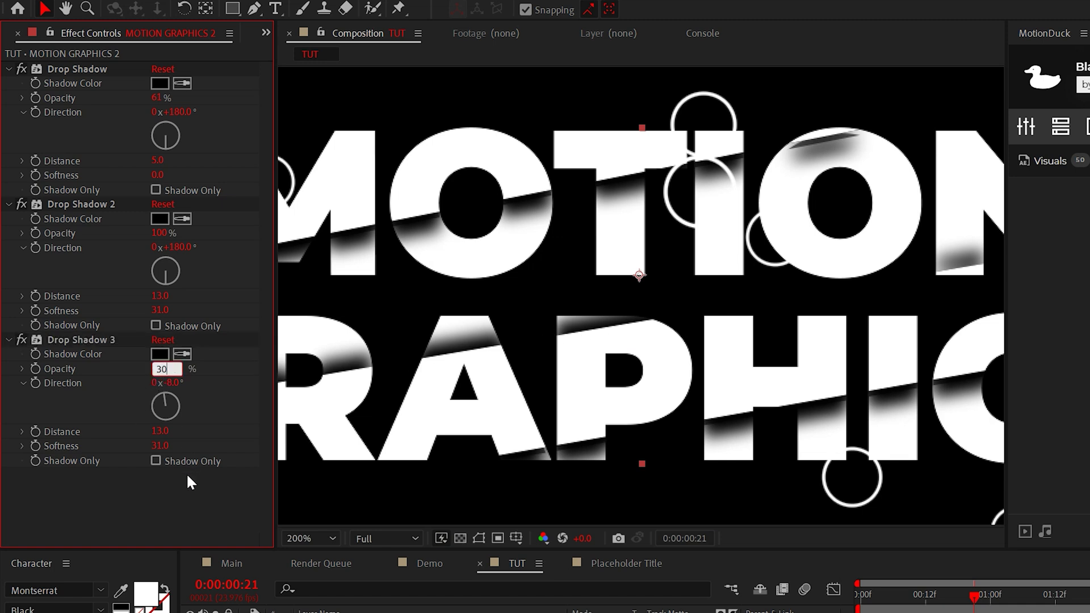
{"action": "key", "text": "Return"}
{"action": "left_click_drag", "start_coordinate": [160, 445], "coordinate": [143, 437]}
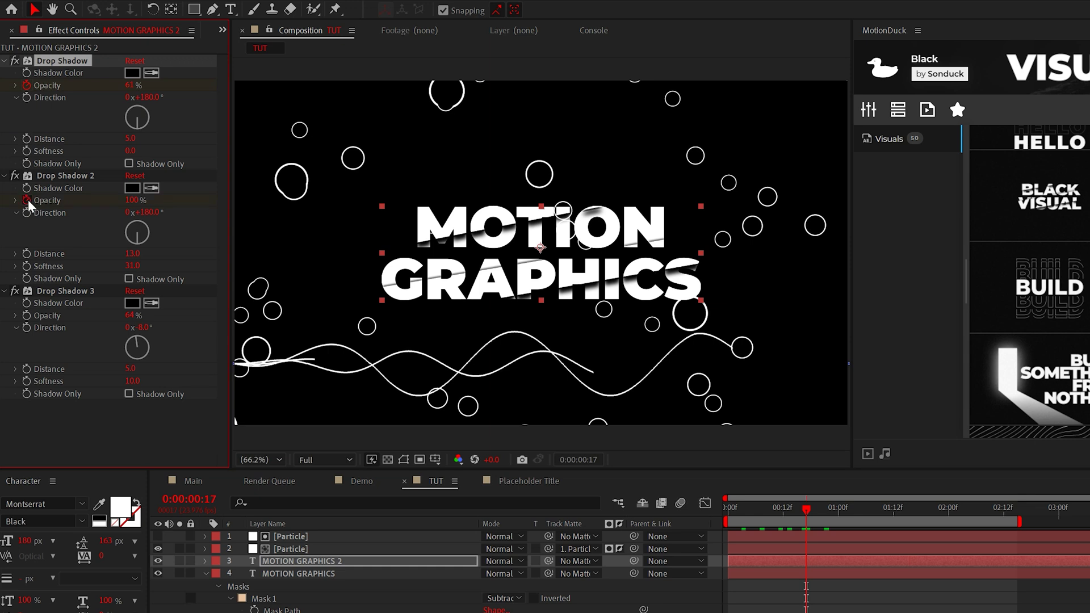
- Keyframe all three shadow opacities at frame 17, set them to 0% at frame 0, and preview
{"action": "left_click", "coordinate": [27, 201]}
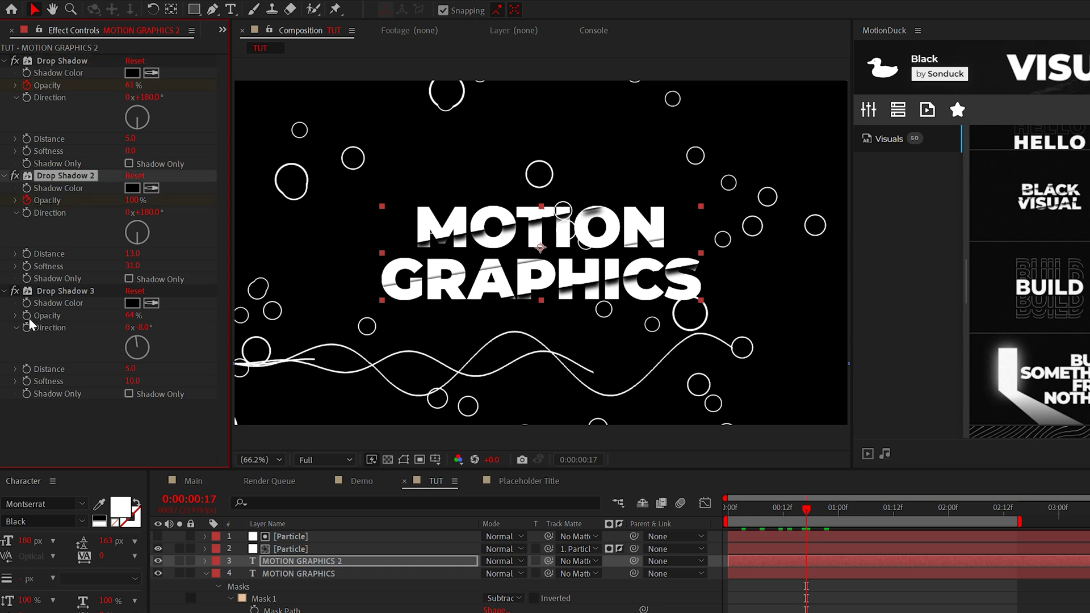
{"action": "left_click", "coordinate": [28, 316]}
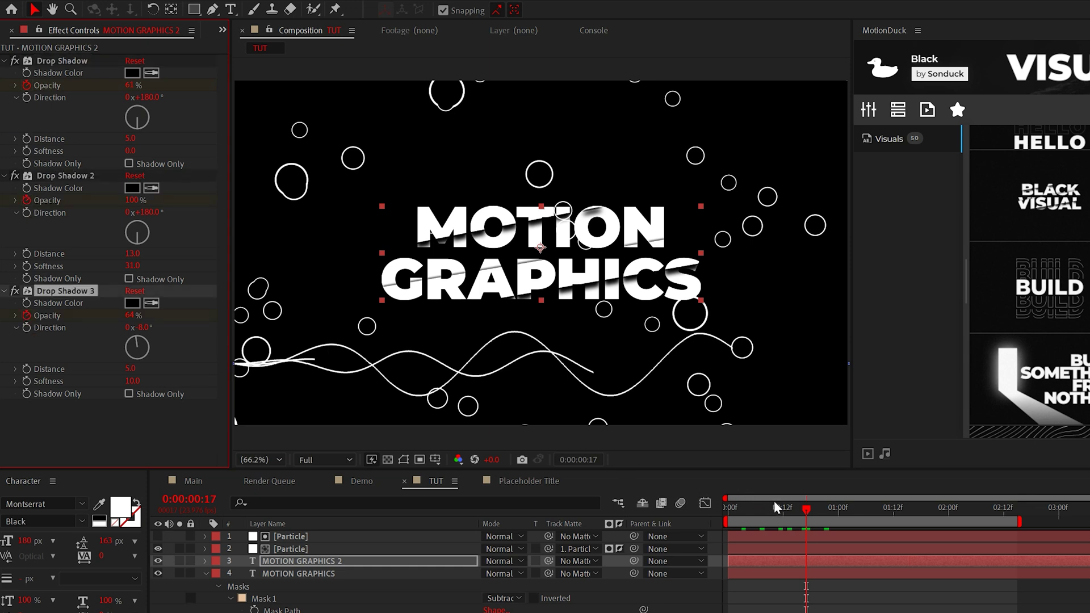
{"action": "key", "text": "Home"}
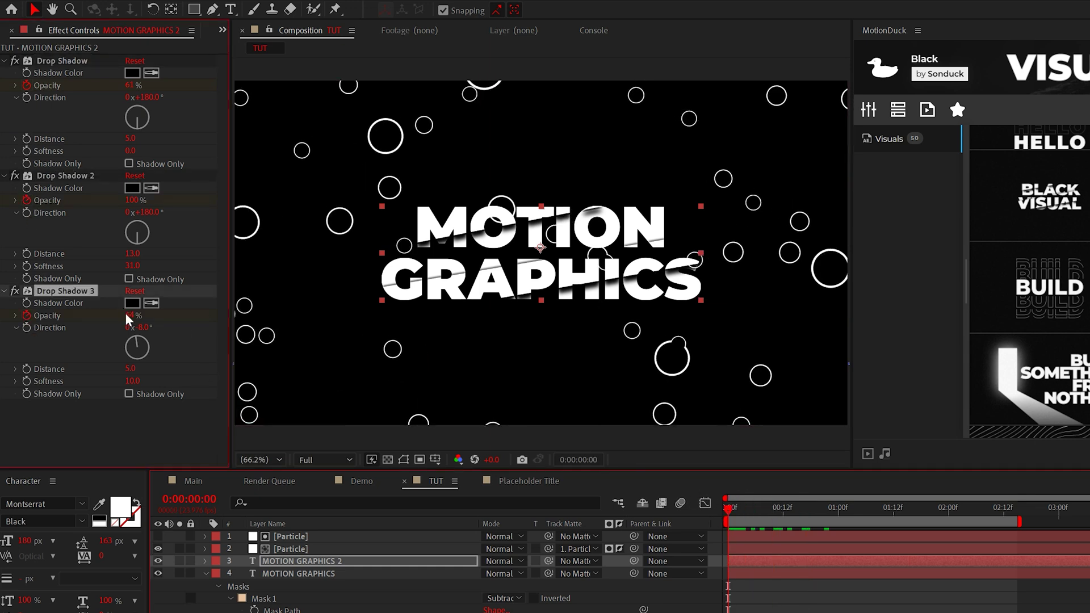
{"action": "key", "text": "Return"}
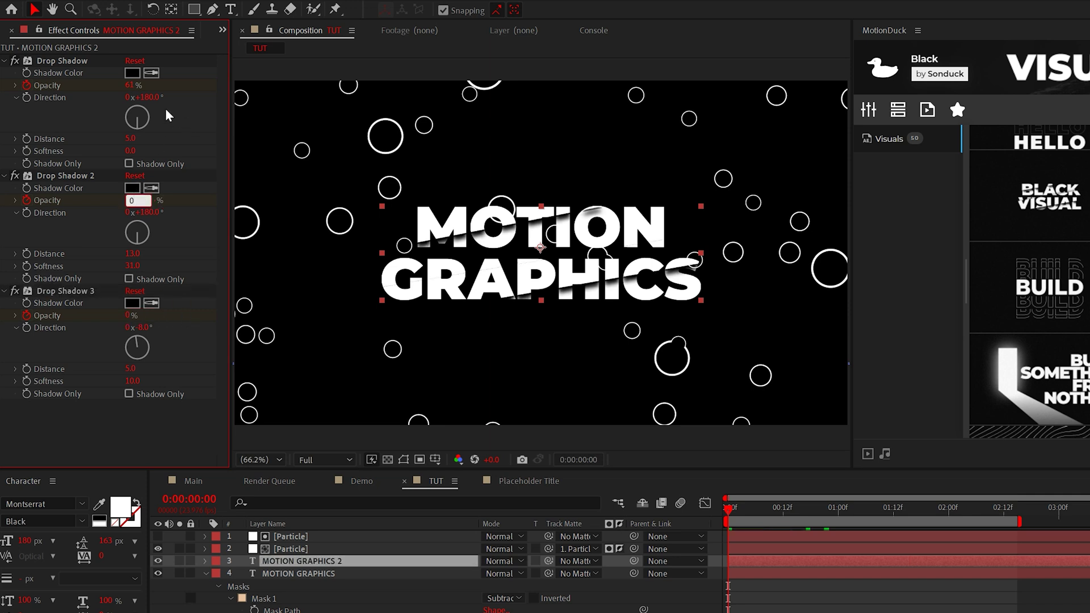
{"action": "key", "text": "Return"}
{"action": "key", "text": "F2"}
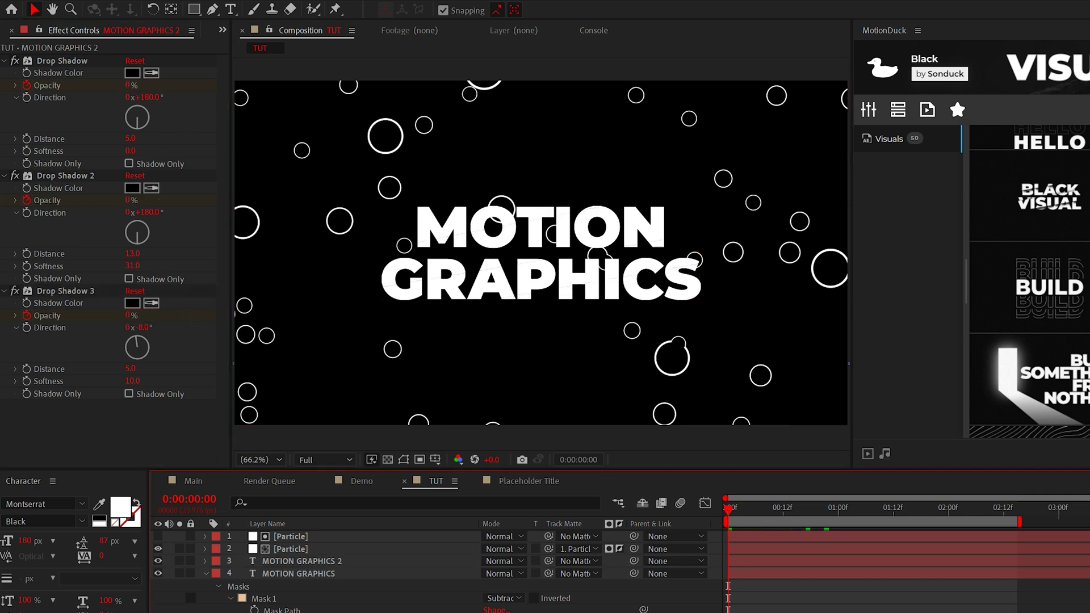
{"action": "key", "text": "space"}
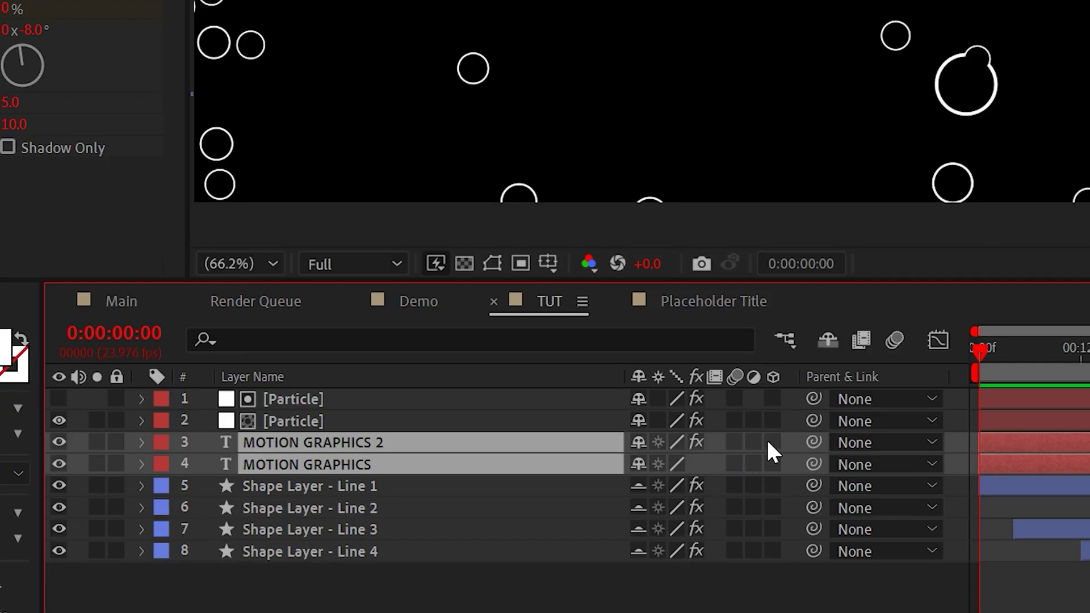
- Make both MOTION GRAPHICS title layers 3D
{"action": "left_click", "coordinate": [562, 561]}
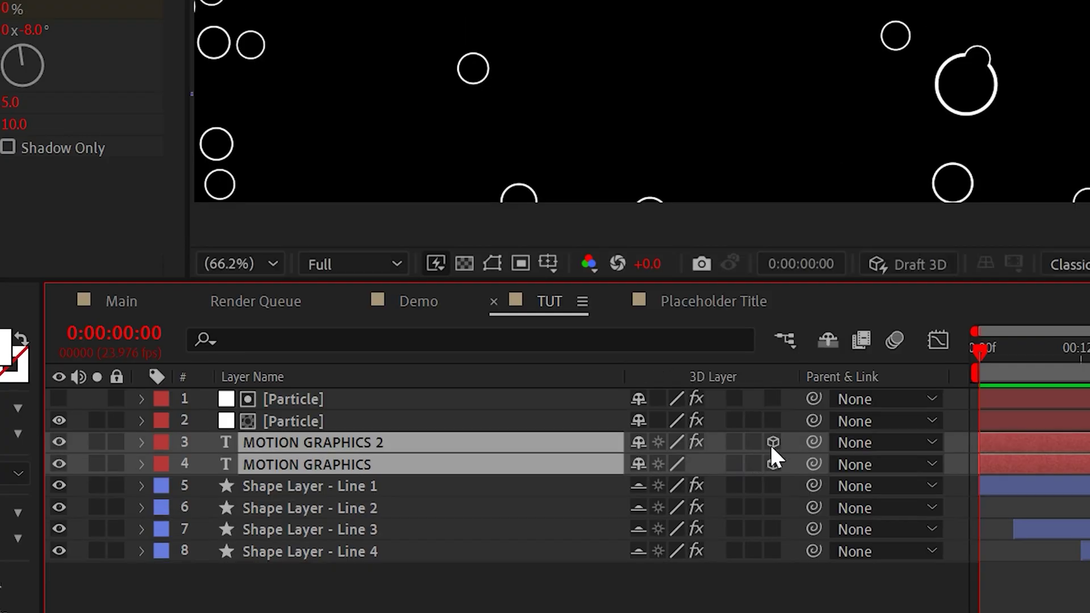
{"action": "key", "text": "F2"}
{"action": "left_click", "coordinate": [345, 441]}
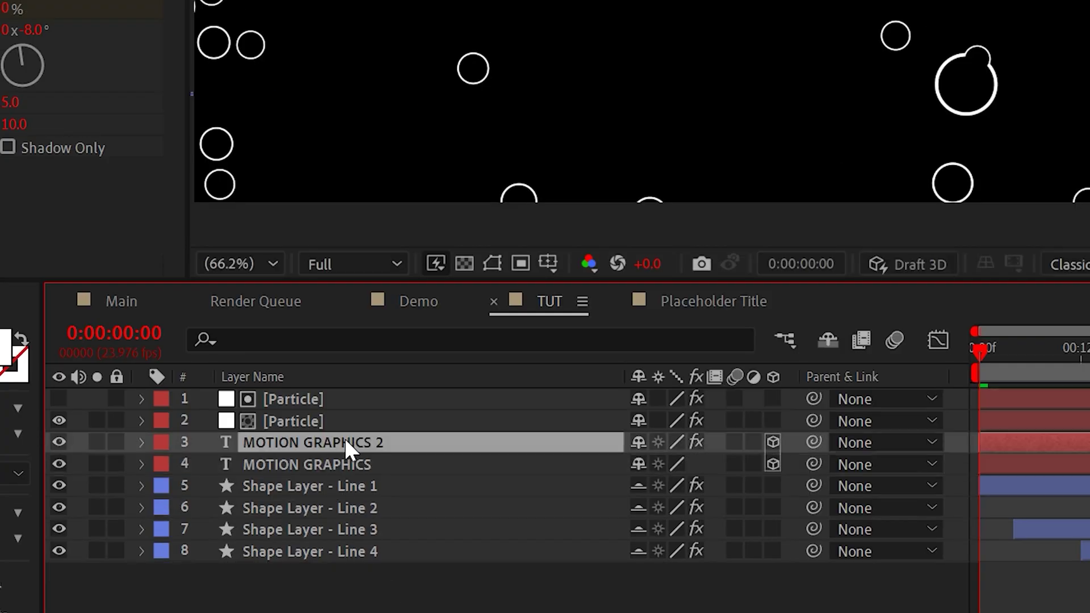
{"action": "key", "text": "p"}
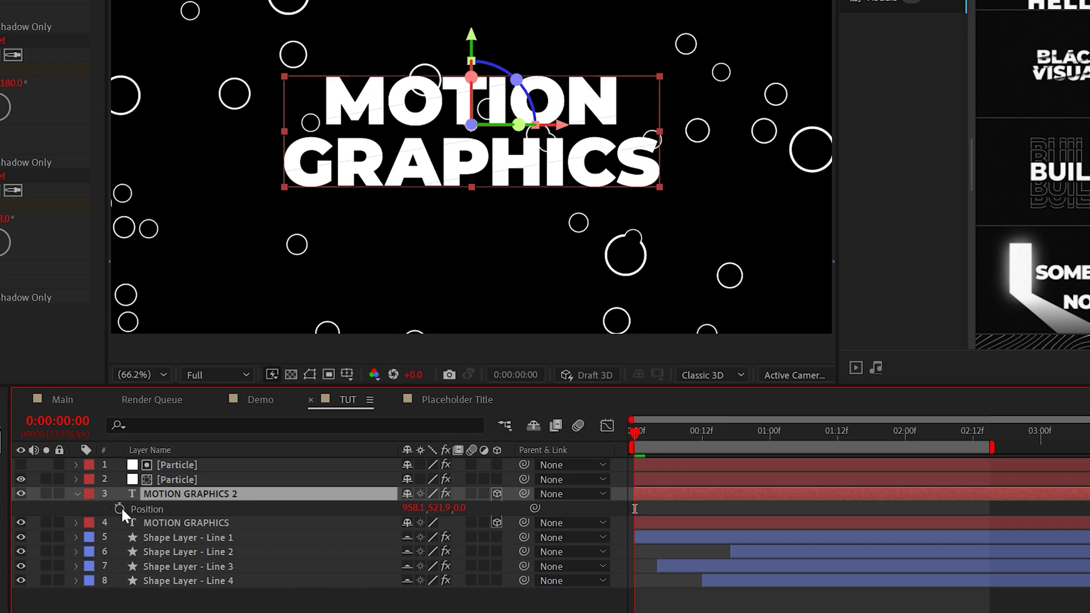
{"action": "left_click", "coordinate": [702, 437]}
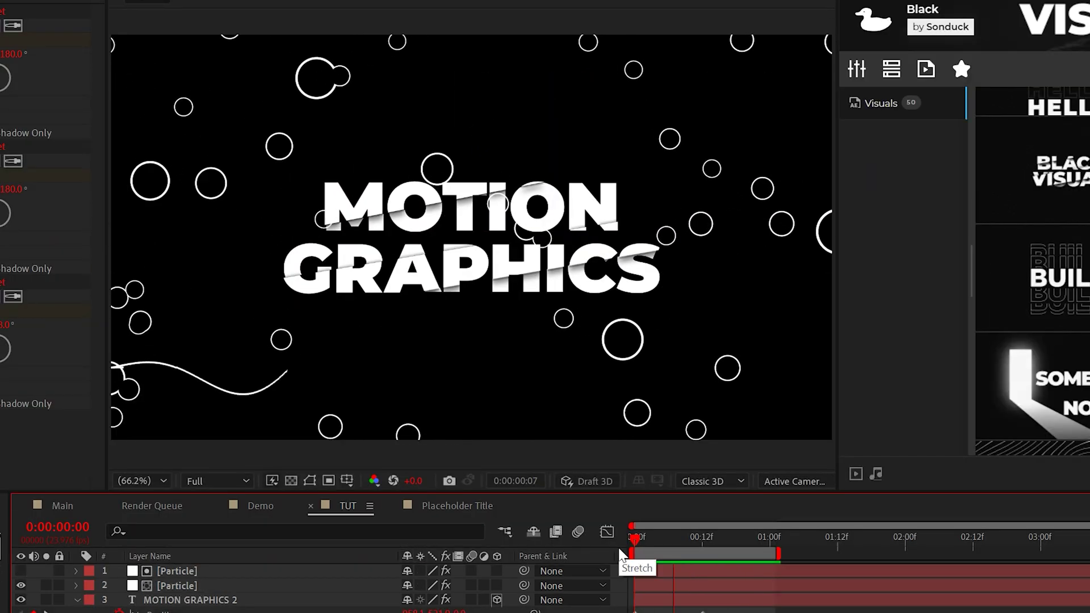
- Add a new camera to the composition with default settings
{"action": "left_click", "coordinate": [50, 8]}
{"action": "mouse_move", "coordinate": [77, 24]}
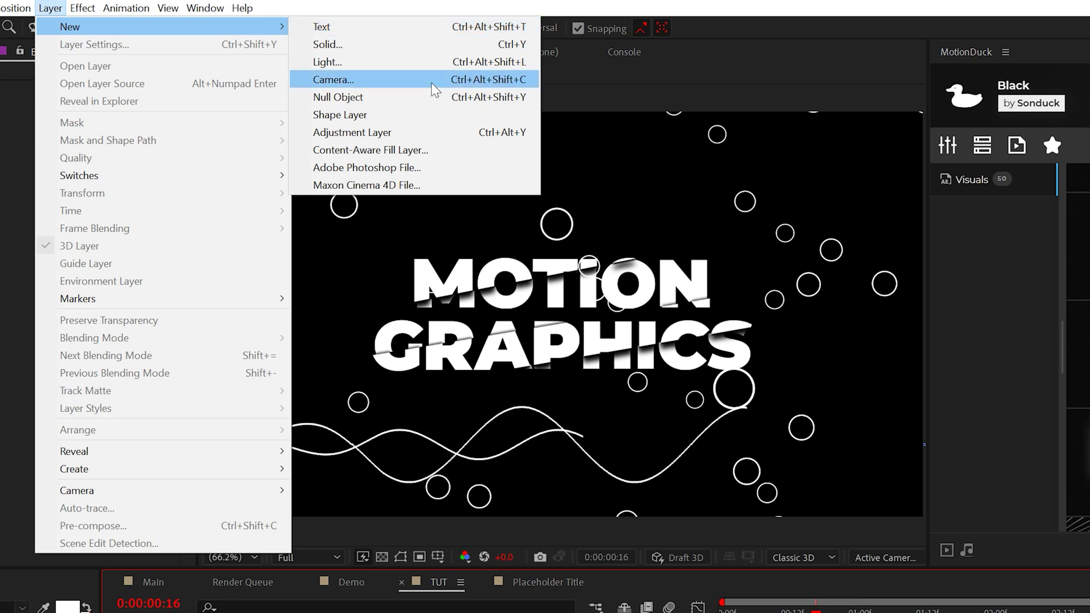
{"action": "left_click", "coordinate": [340, 80]}
{"action": "key", "text": "Return"}
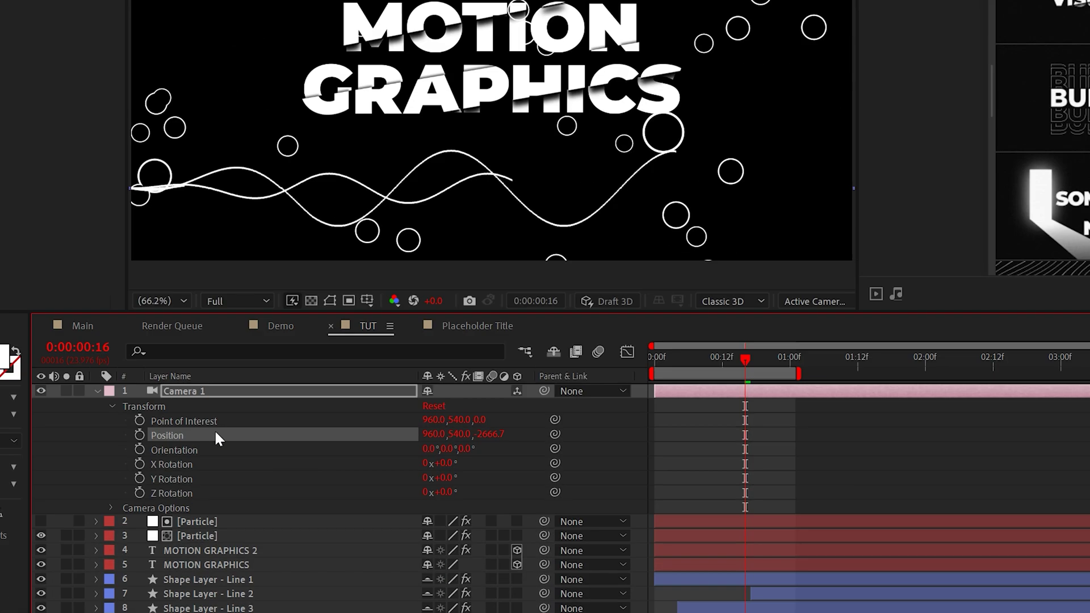
- Separate the camera's Position dimensions and give X Position a wiggle(2,400) expression
{"action": "right_click", "coordinate": [247, 547]}
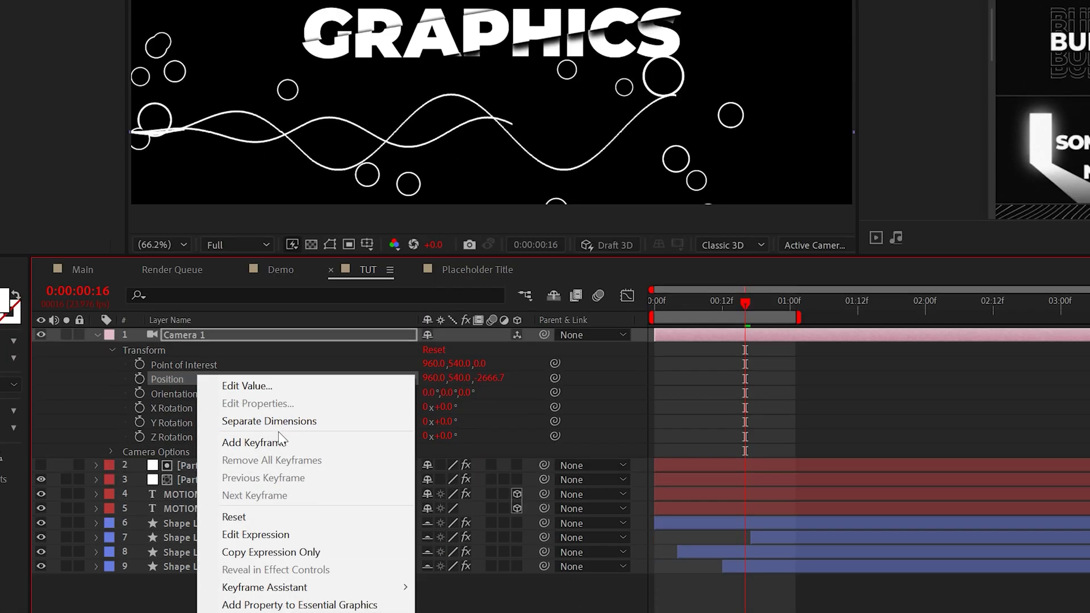
{"action": "left_click", "coordinate": [256, 421]}
{"action": "left_click", "coordinate": [285, 366]}
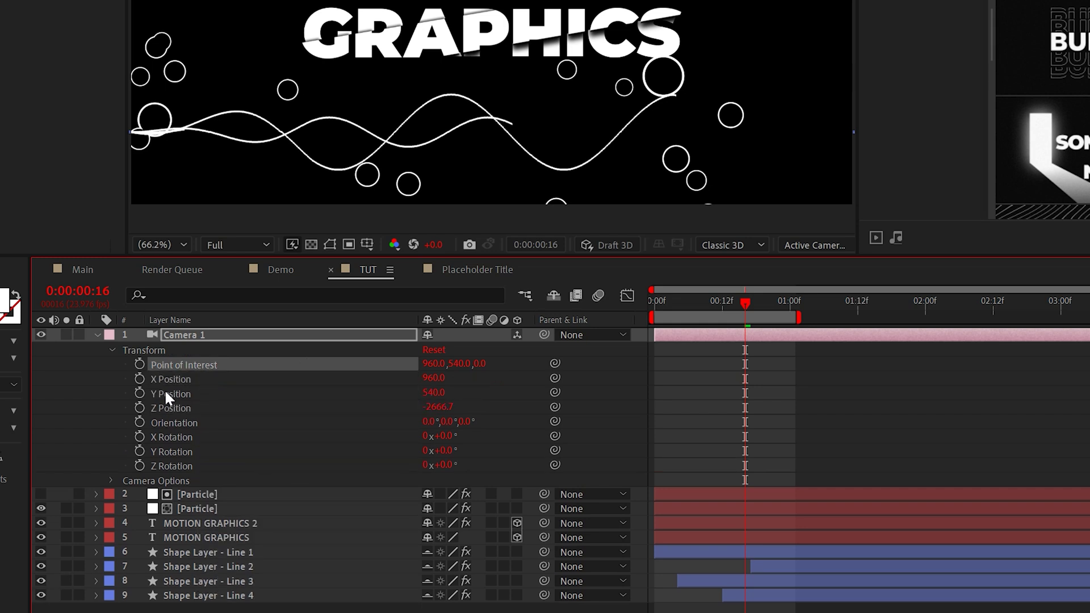
{"action": "left_click", "coordinate": [138, 379], "text": "alt"}
{"action": "type", "text": "wi"}
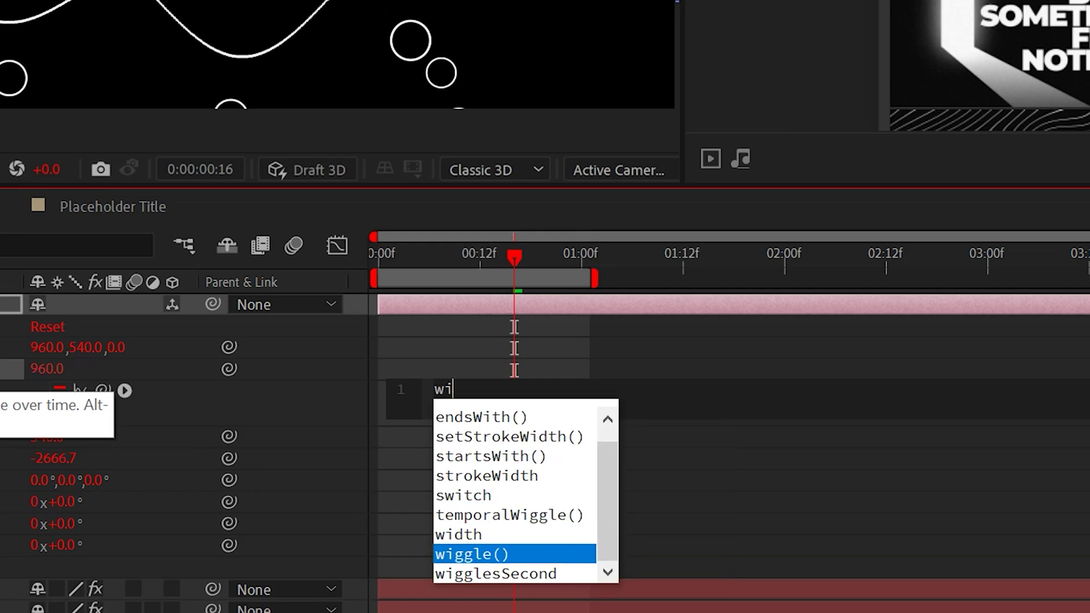
{"action": "type", "text": "ggle"}
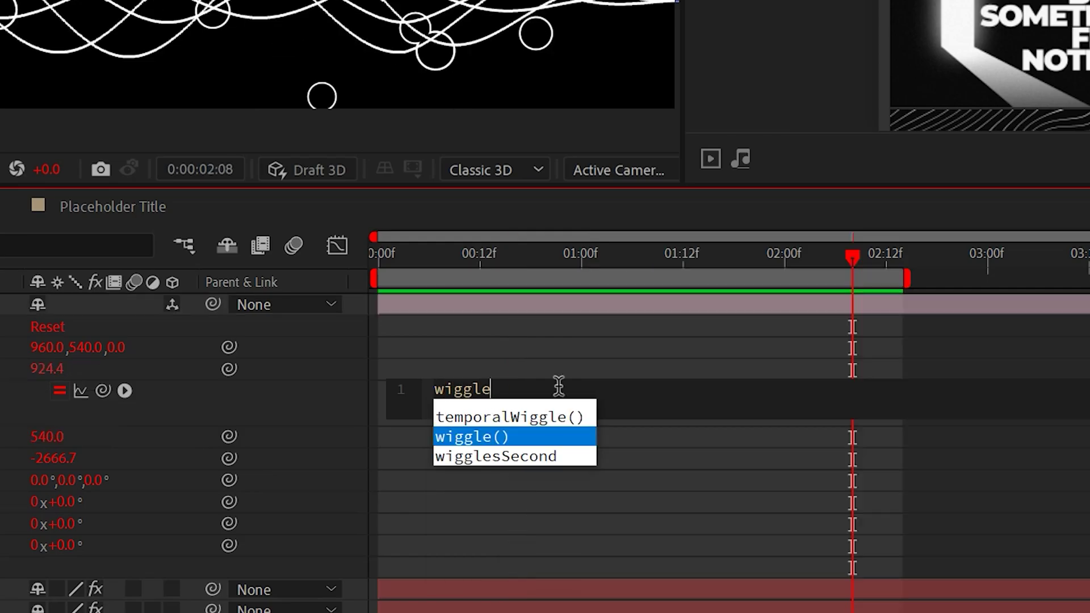
{"action": "key", "text": "Return"}
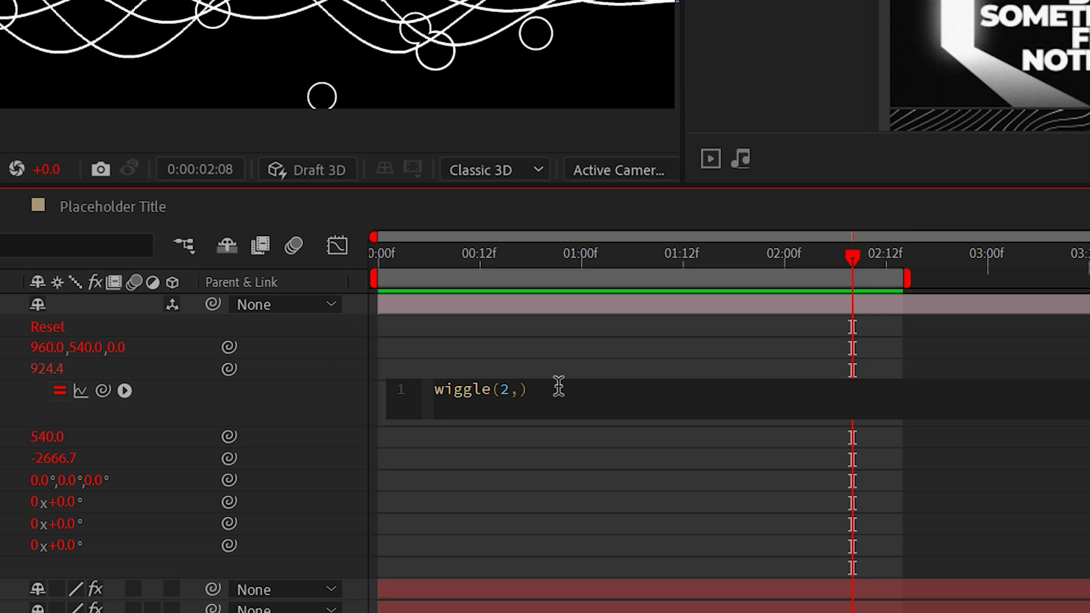
{"action": "left_click", "coordinate": [350, 258]}
{"action": "key", "text": "space"}
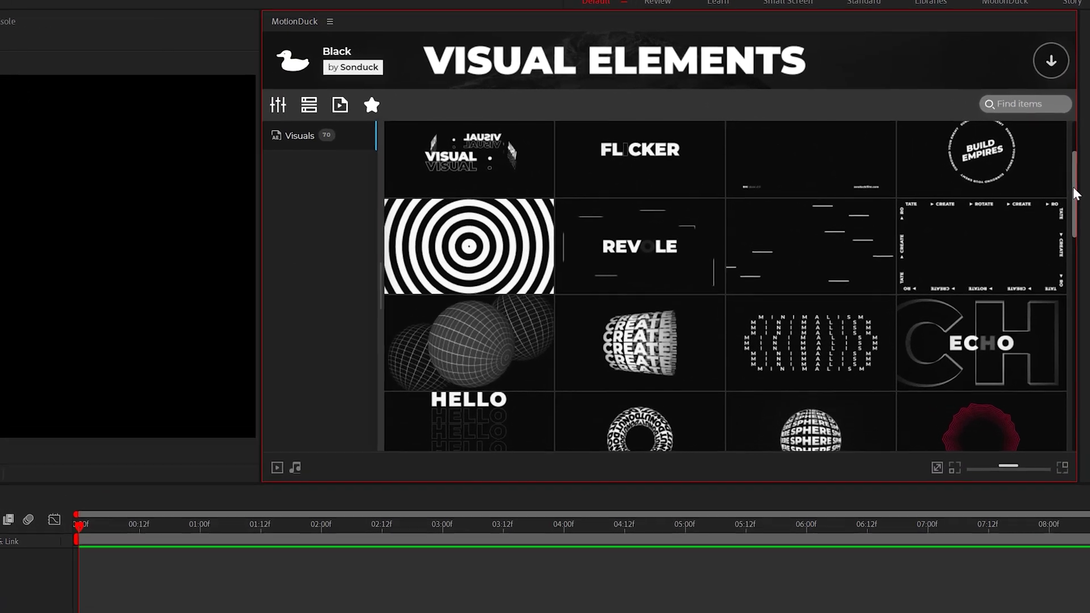
- Apply the Visual_21 black element and the bubbles element from the MotionDuck library
{"action": "left_click_drag", "start_coordinate": [1075, 193], "coordinate": [1082, 263]}
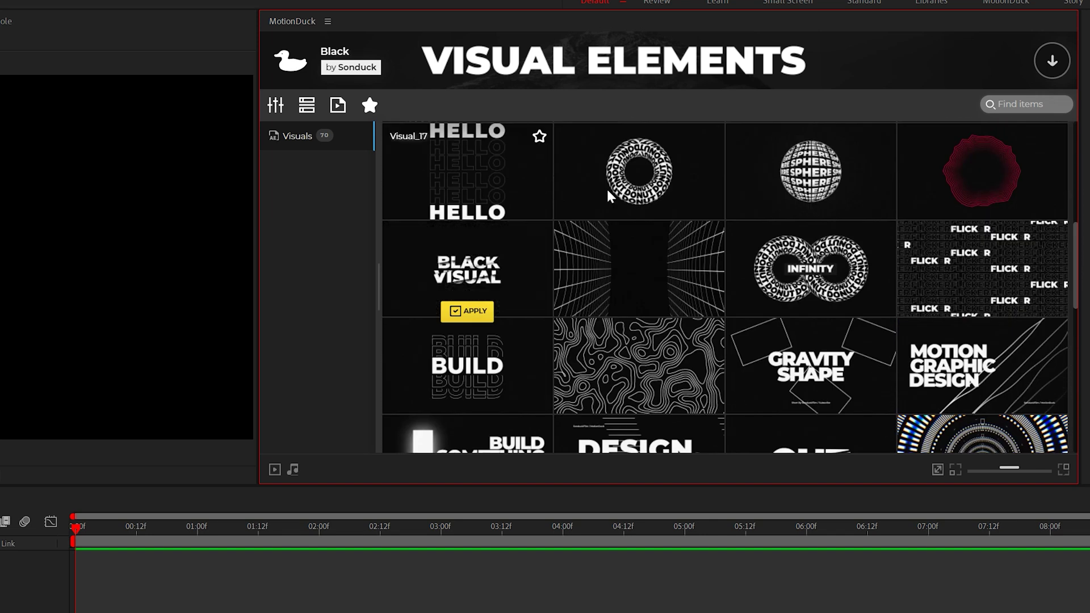
{"action": "left_click", "coordinate": [474, 313]}
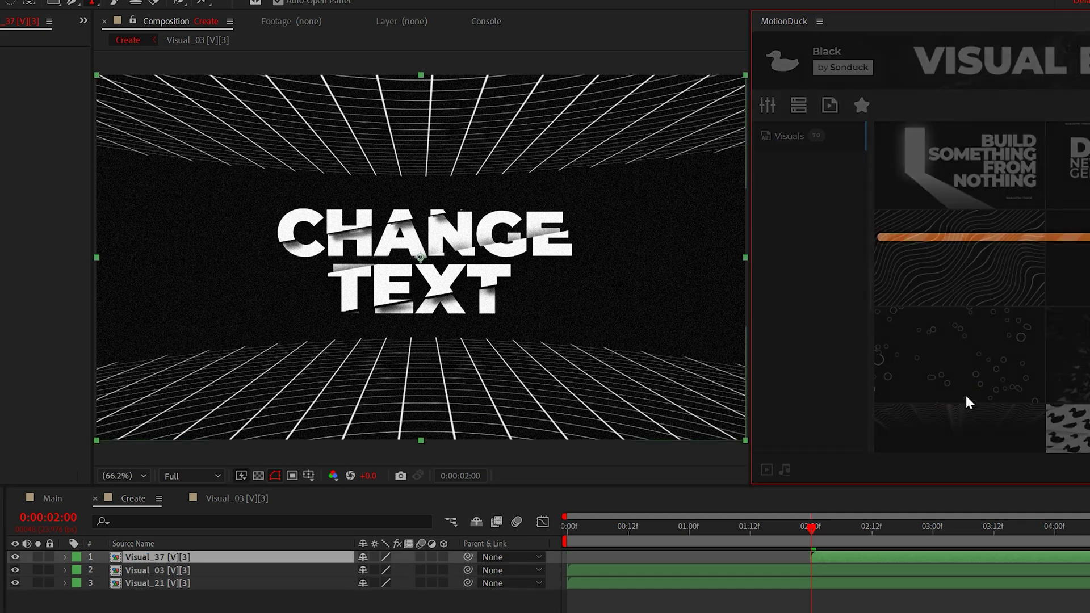
{"action": "left_click", "coordinate": [969, 402]}
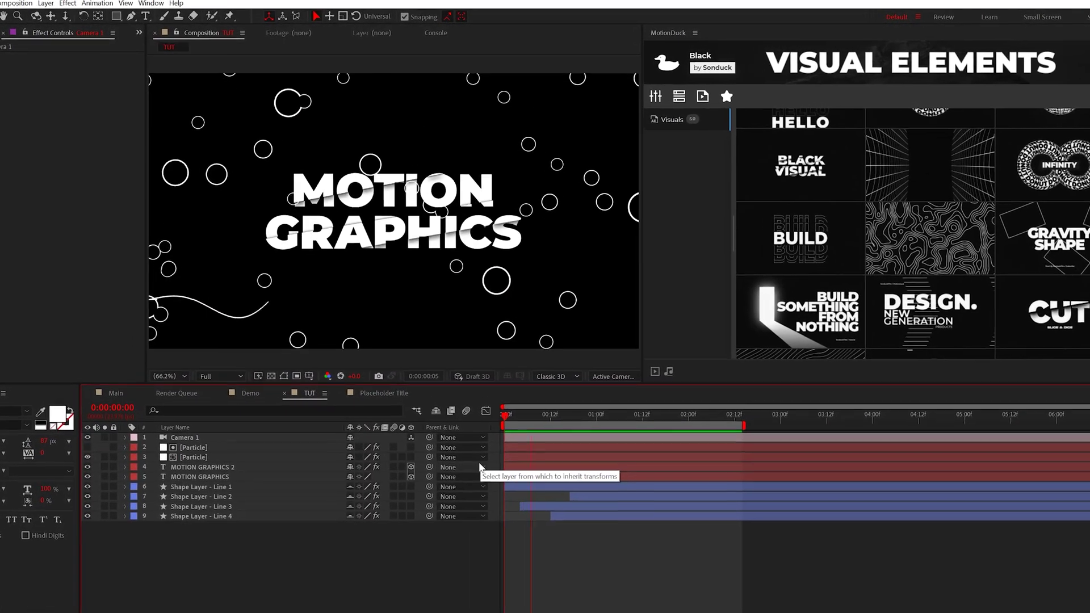
- Send the mountain photo Image.jpg to the bottom of the layer stack with Ctrl+Shift+[
{"action": "left_click", "coordinate": [282, 448]}
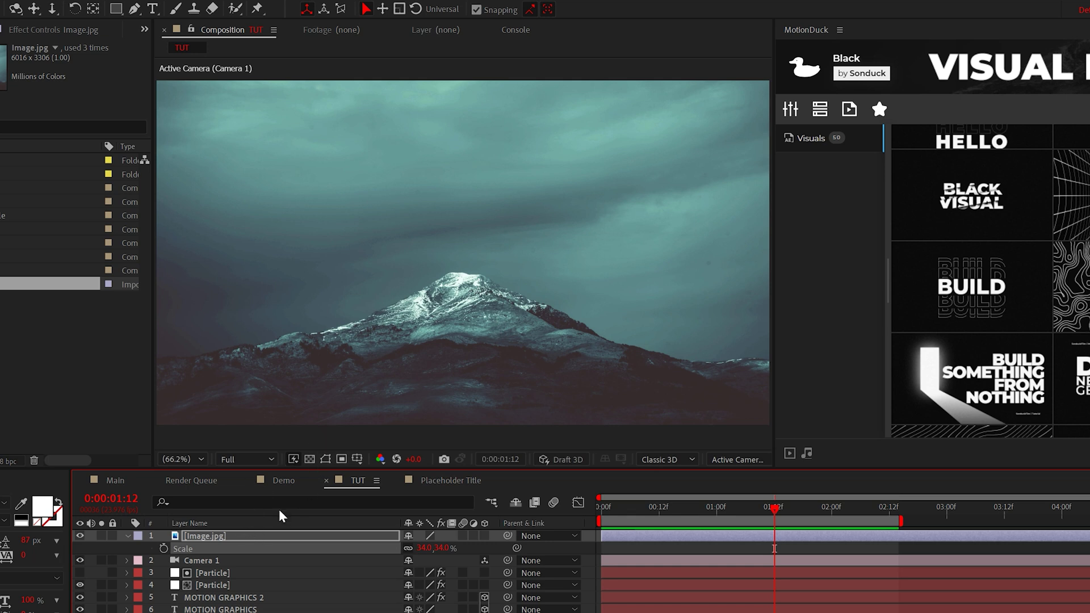
{"action": "key", "text": "ctrl+shift+bracketleft"}
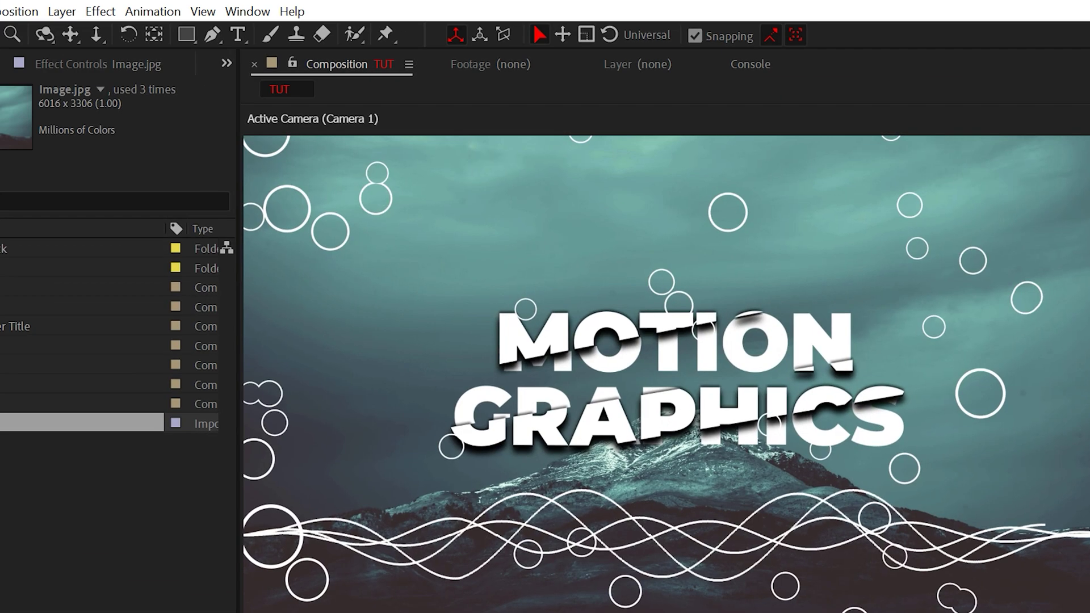
- Create a new solid layer named Color
{"action": "left_click", "coordinate": [62, 11]}
{"action": "mouse_move", "coordinate": [85, 34]}
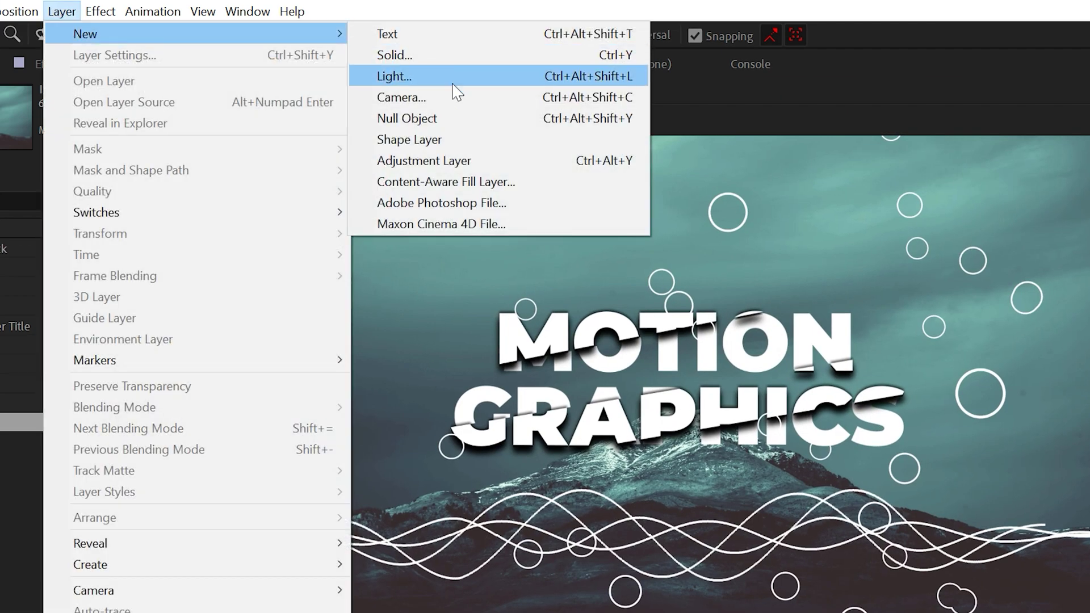
{"action": "left_click", "coordinate": [443, 55]}
{"action": "type", "text": "Color"}
{"action": "key", "text": "Return"}
- Add a Gradient Ramp to the Color solid with a near-black #121212 end colour
{"action": "left_click", "coordinate": [100, 11]}
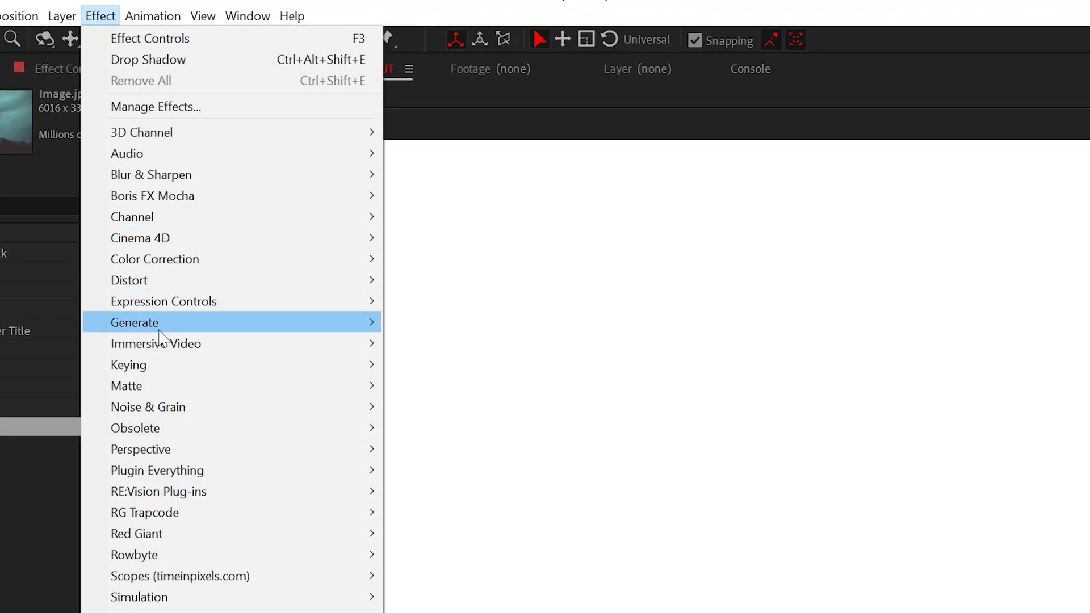
{"action": "mouse_move", "coordinate": [261, 322]}
{"action": "left_click", "coordinate": [449, 430]}
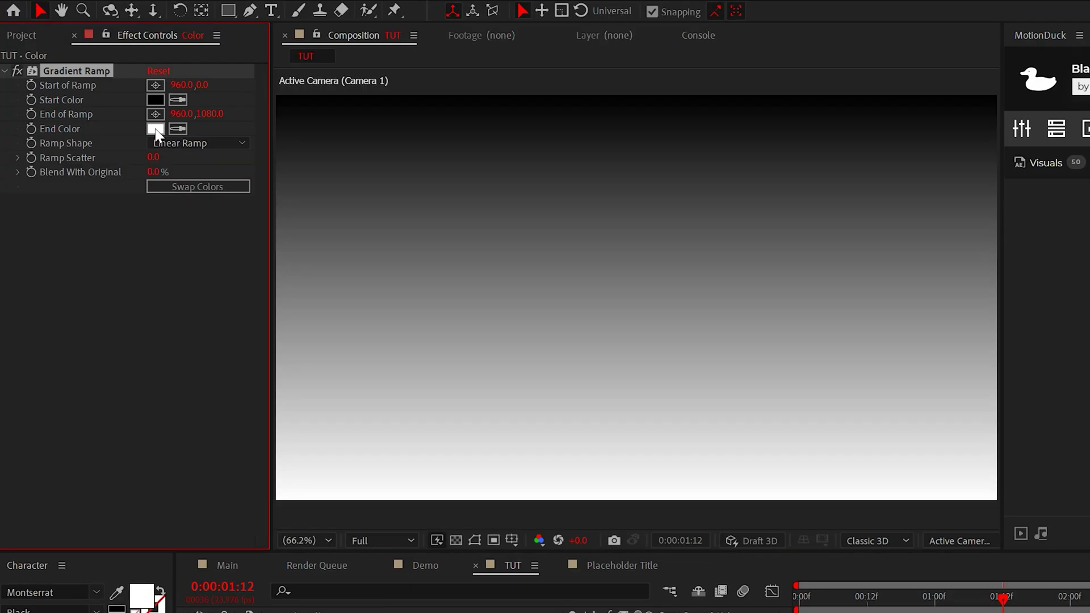
{"action": "left_click", "coordinate": [156, 129]}
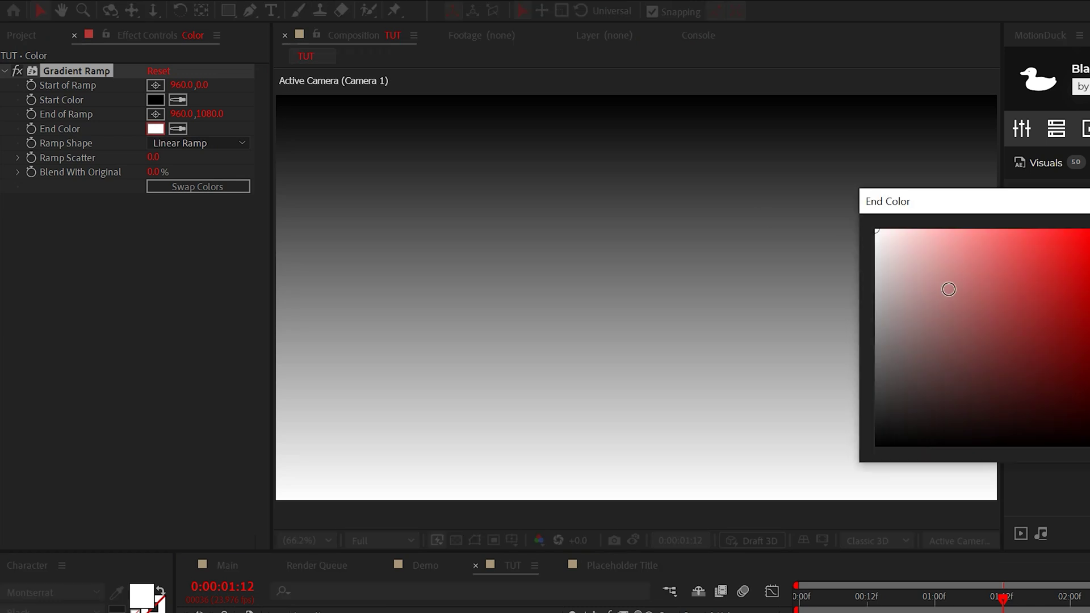
{"action": "left_click_drag", "start_coordinate": [902, 373], "coordinate": [798, 433]}
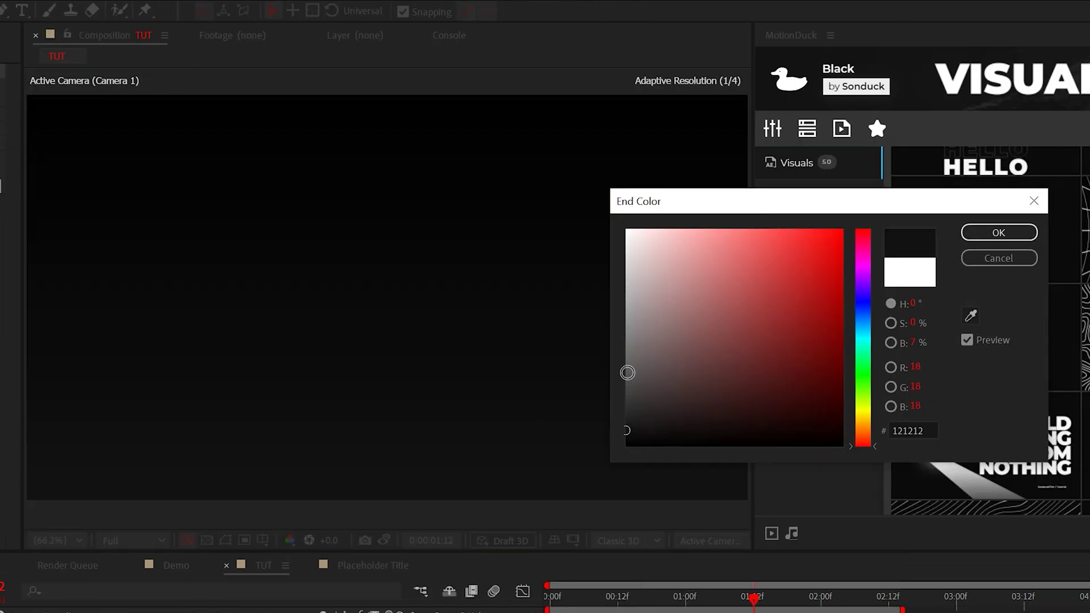
{"action": "left_click", "coordinate": [978, 235]}
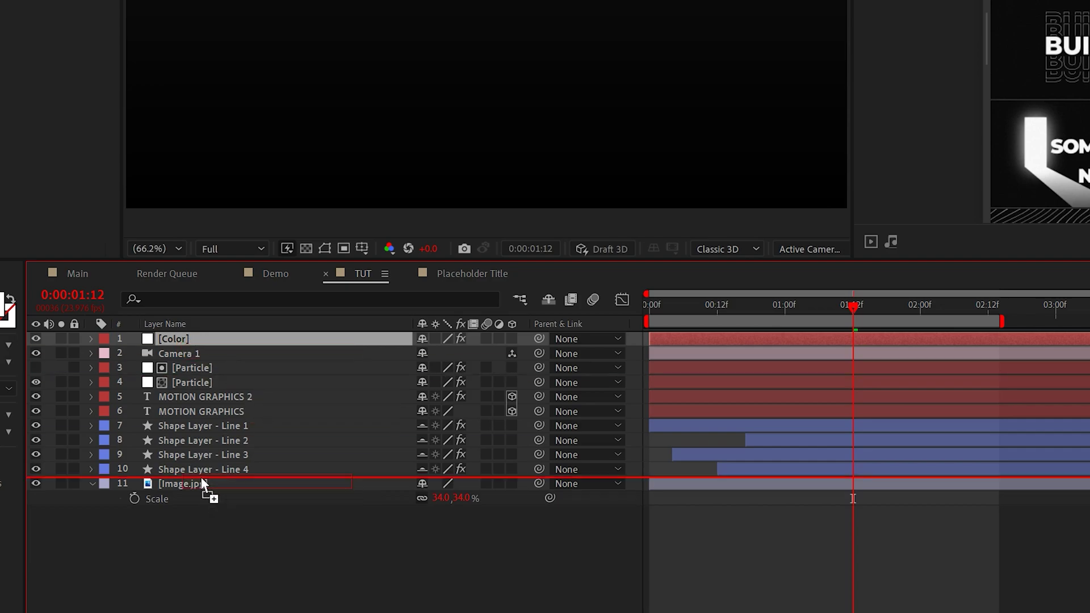
- Move the Color solid just above the mountain photo and set its opacity to 80%
{"action": "left_click_drag", "start_coordinate": [202, 483], "coordinate": [200, 476]}
{"action": "left_click", "coordinate": [91, 469]}
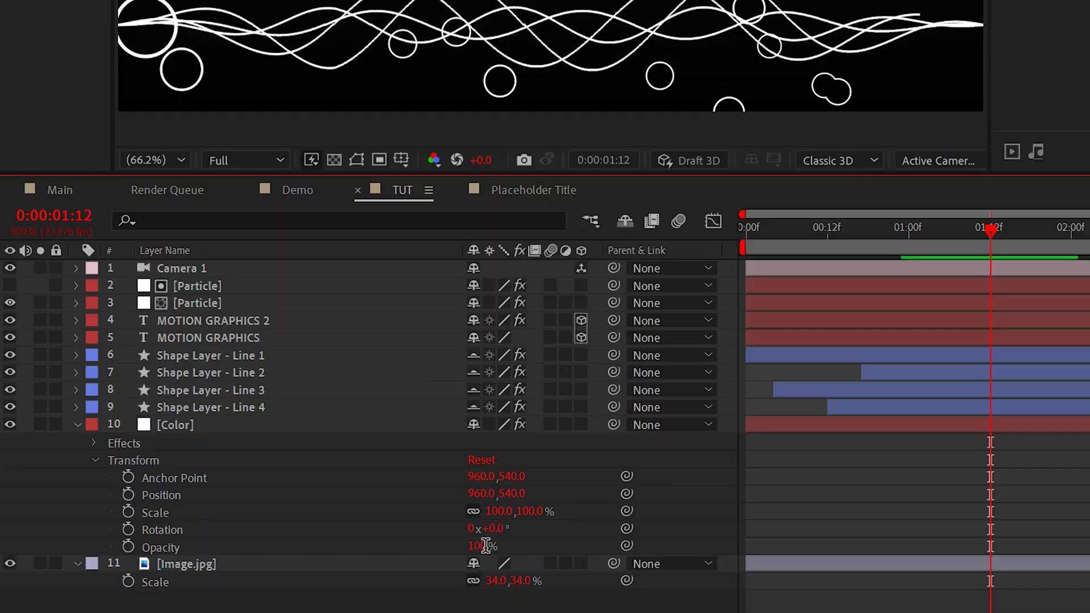
{"action": "left_click", "coordinate": [437, 569]}
{"action": "type", "text": "80"}
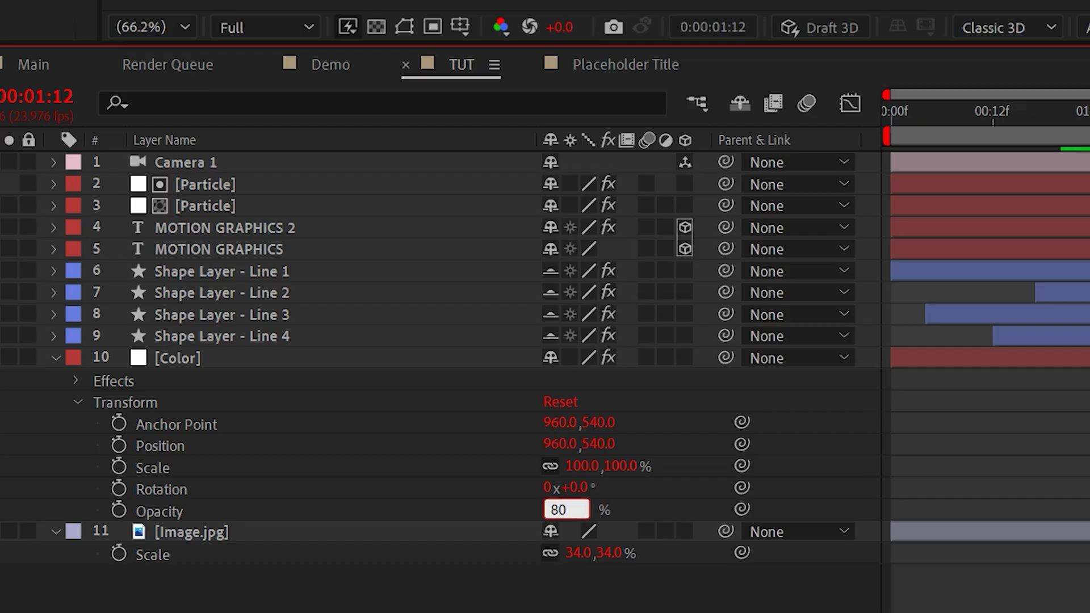
{"action": "key", "text": "Return"}
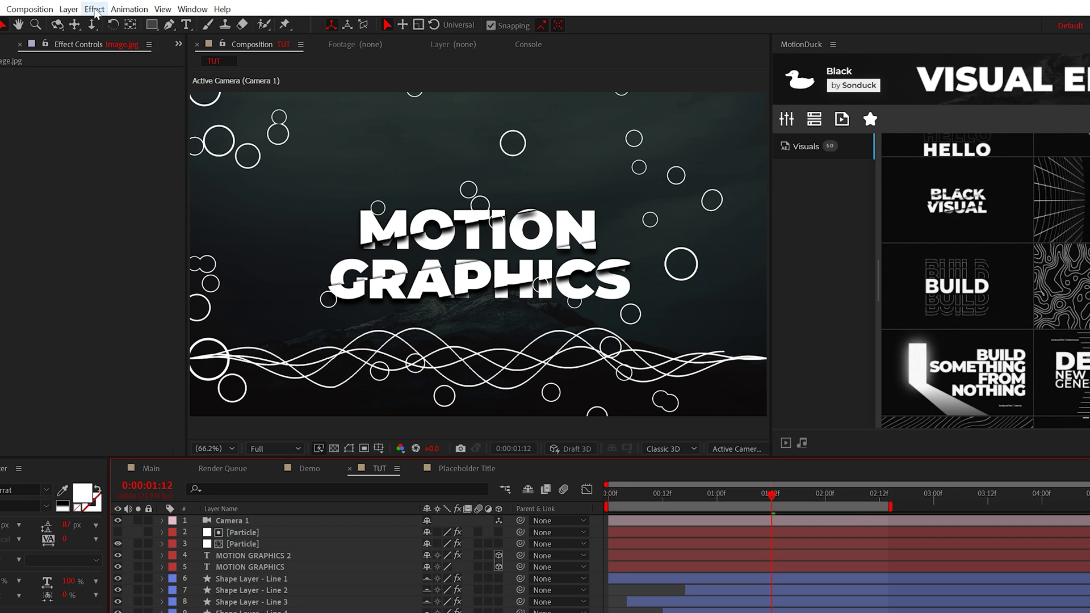
- Apply a Tint effect to turn the mountain background grayscale
{"action": "left_click", "coordinate": [94, 9]}
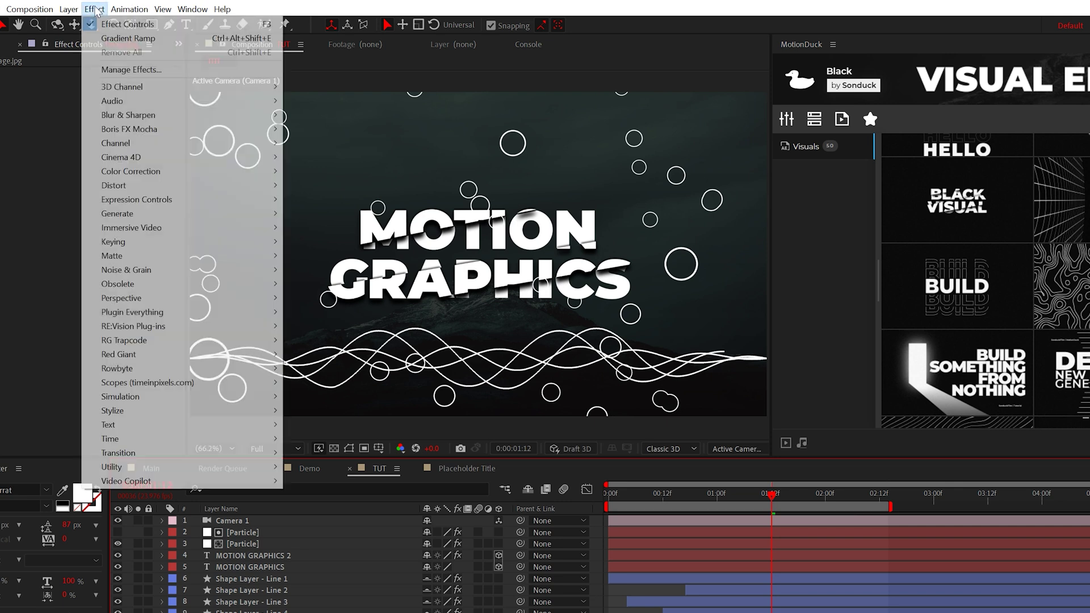
{"action": "mouse_move", "coordinate": [137, 170]}
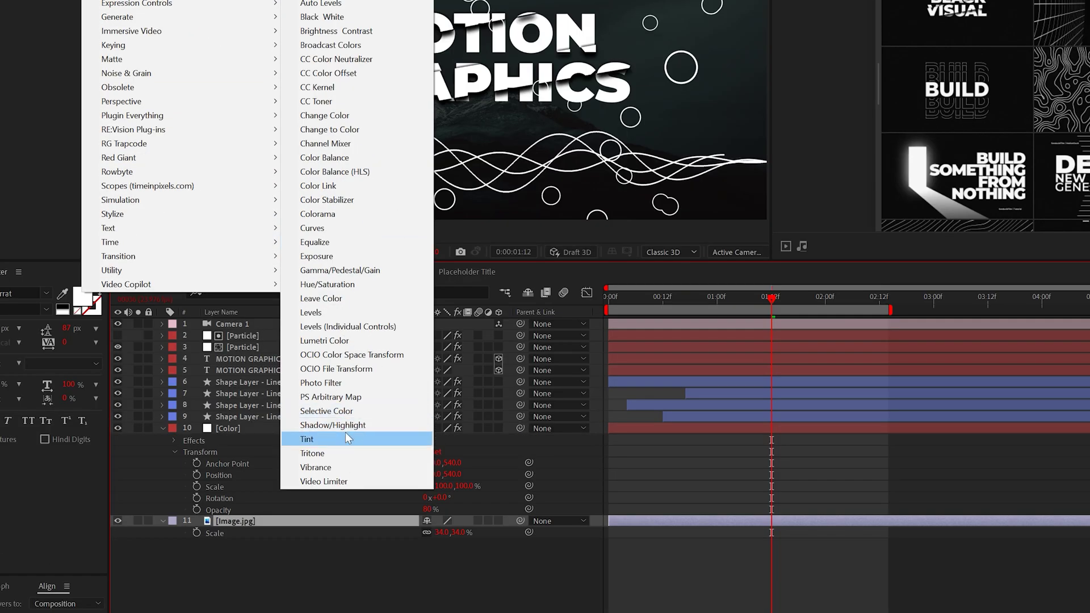
{"action": "left_click", "coordinate": [345, 438]}
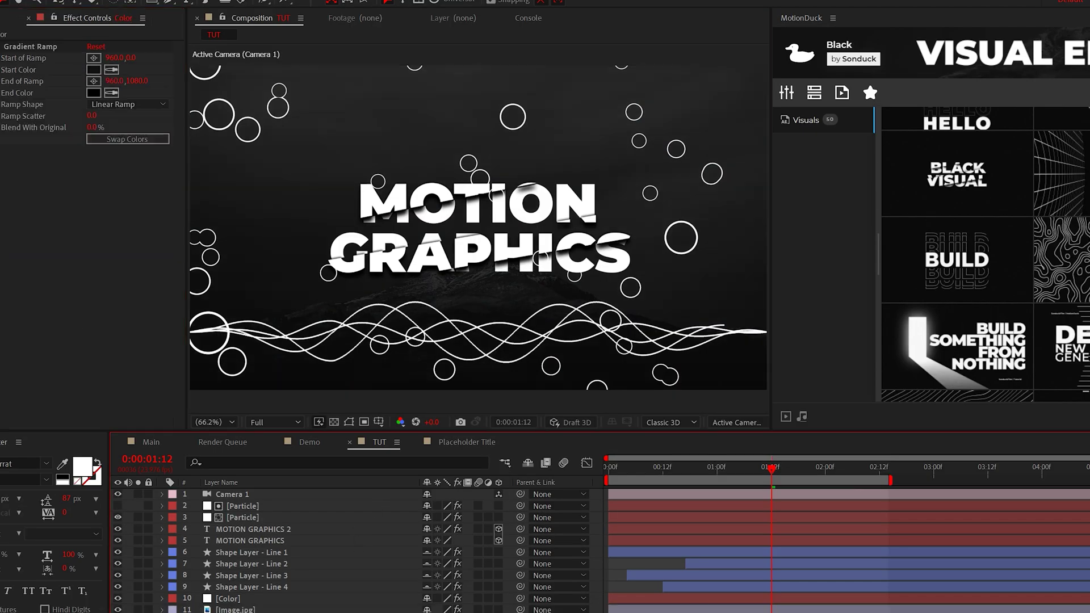
- Add a top adjustment layer with a Noise effect at 12% amount, then view the Demo composition
{"action": "left_click", "coordinate": [69, 11]}
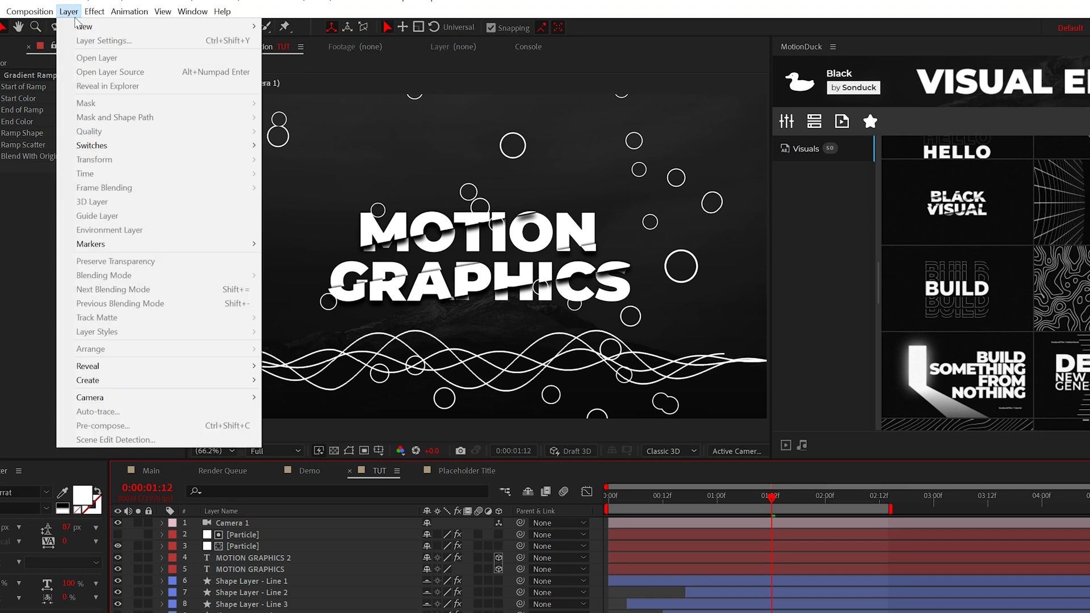
{"action": "mouse_move", "coordinate": [103, 26]}
{"action": "left_click", "coordinate": [332, 110]}
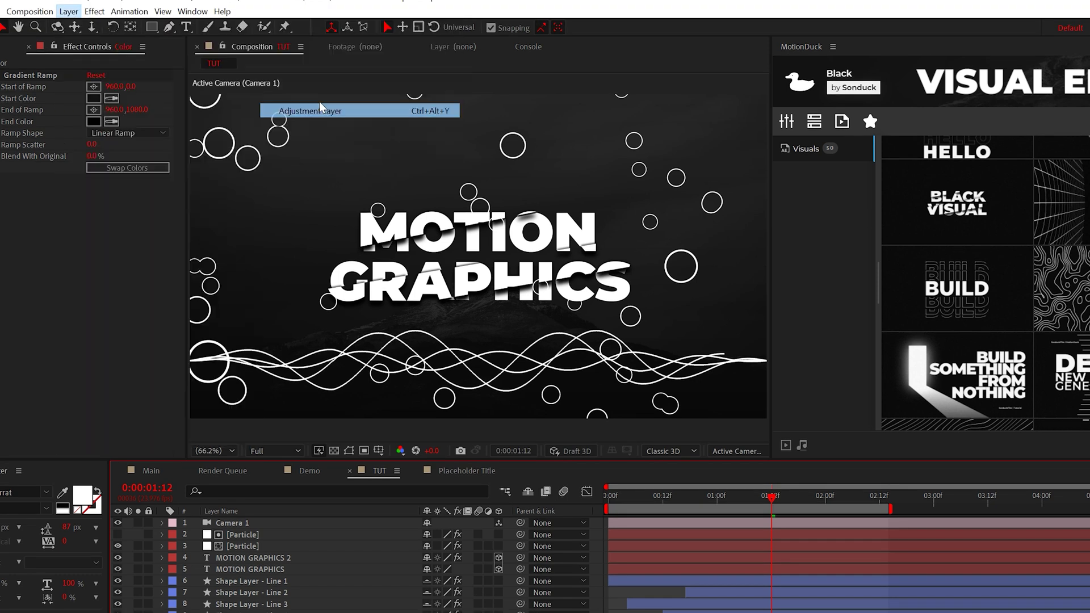
{"action": "left_click", "coordinate": [94, 11]}
{"action": "mouse_move", "coordinate": [159, 275]}
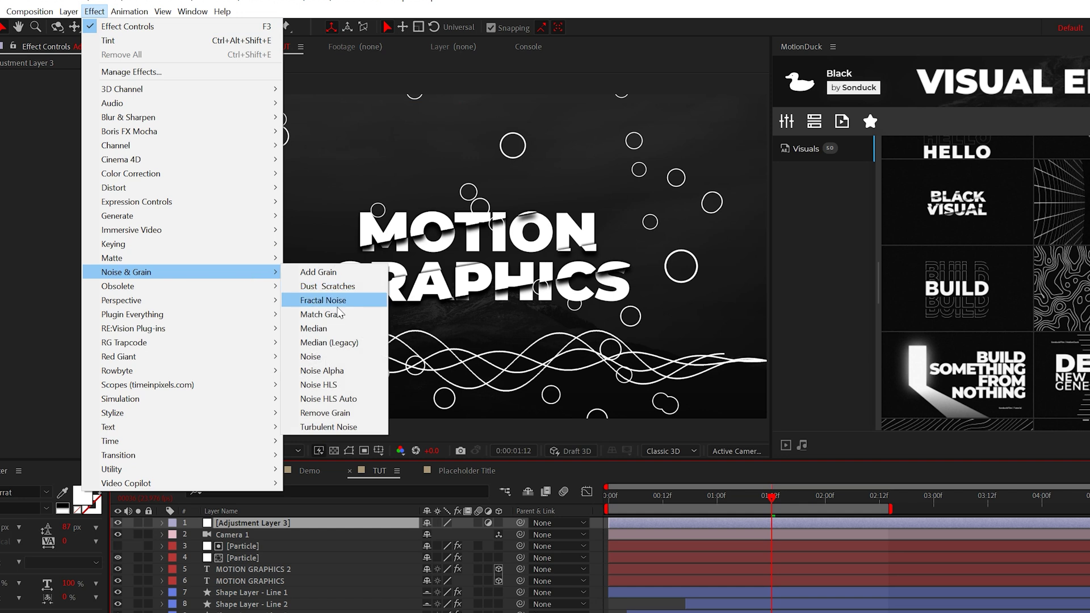
{"action": "left_click", "coordinate": [312, 357]}
{"action": "left_click", "coordinate": [92, 86]}
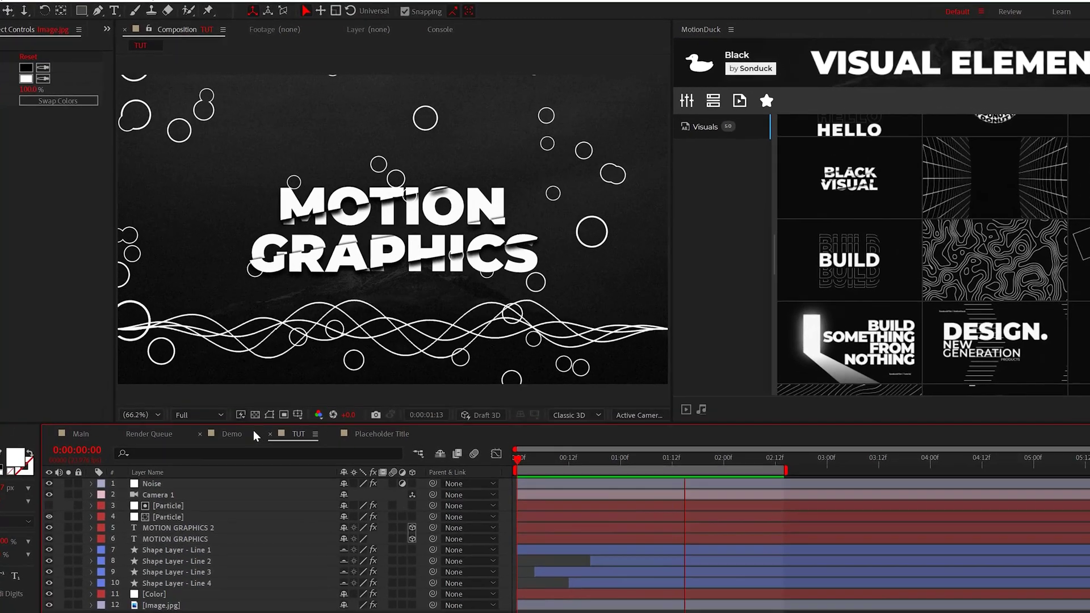
{"action": "left_click", "coordinate": [253, 436]}
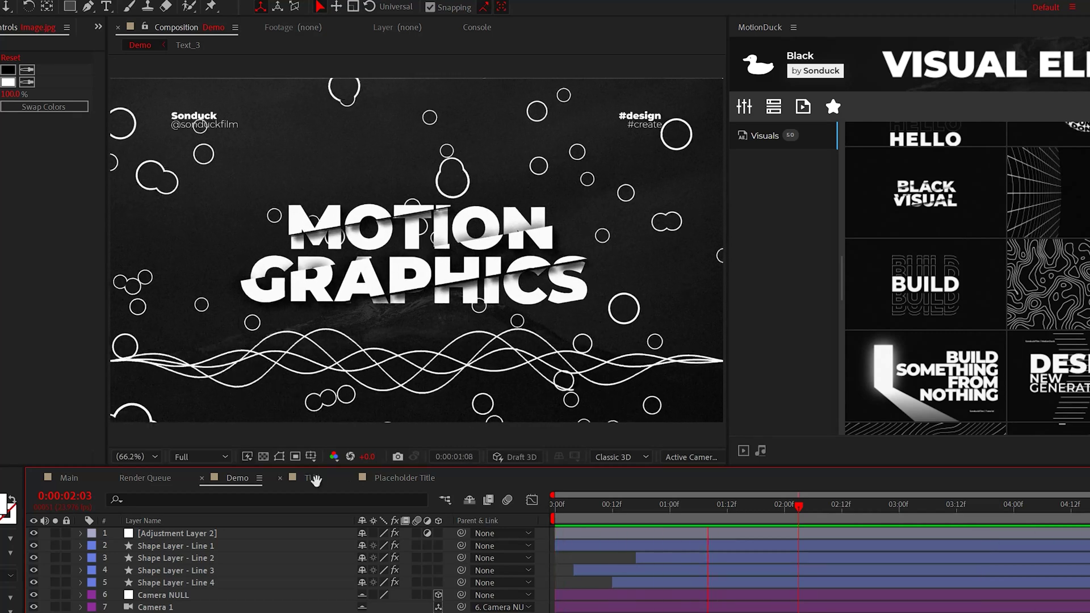
{"action": "left_click", "coordinate": [314, 478]}
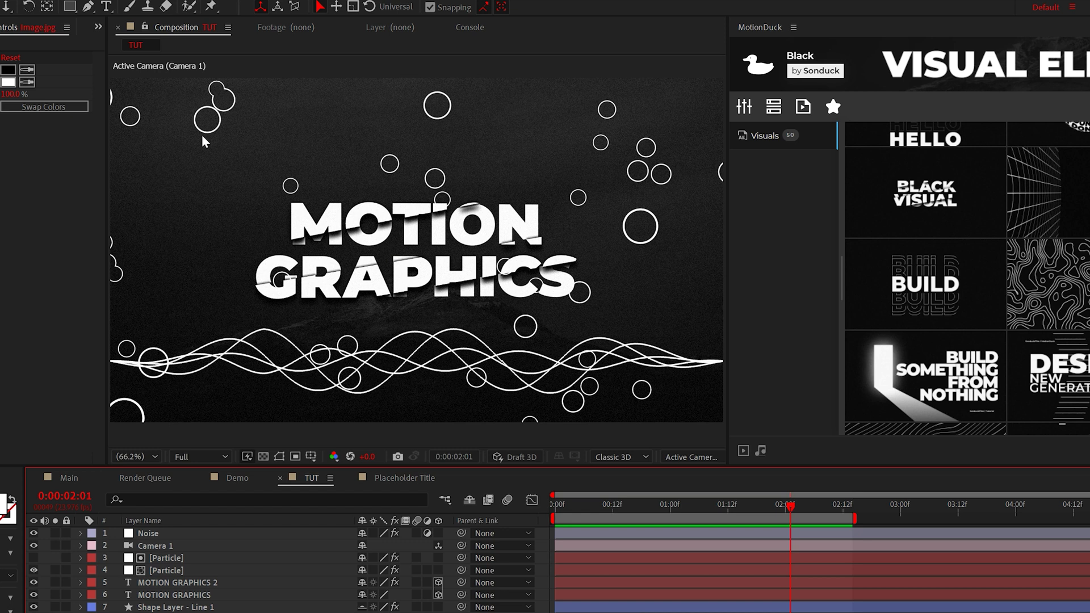
{"action": "left_click", "coordinate": [106, 6]}
{"action": "left_click", "coordinate": [193, 110]}
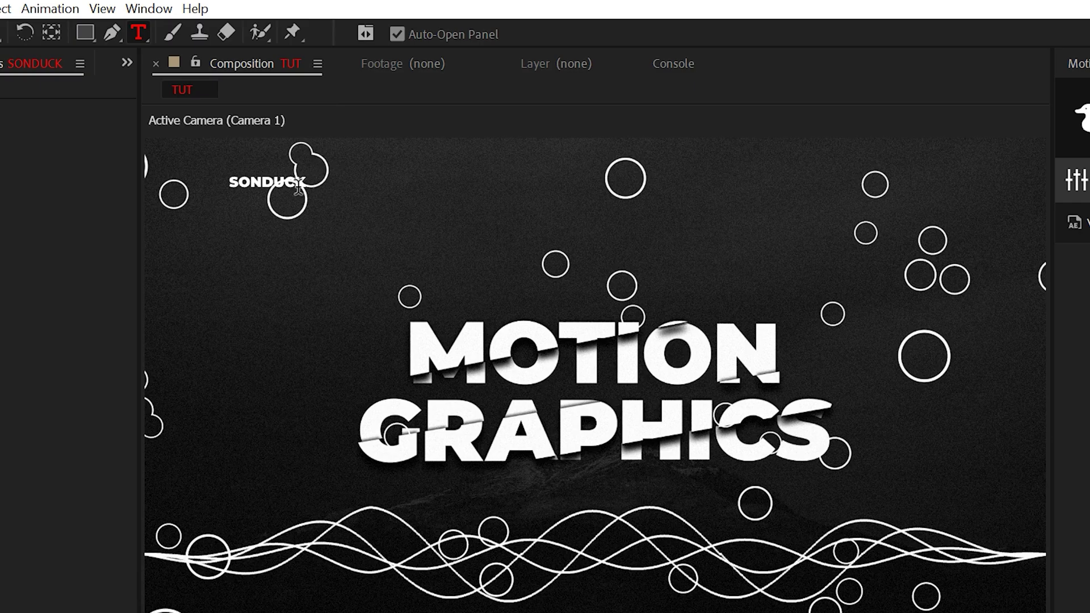
- Set the caption's font weight to Black, show Title/Action Safe guides, and drag it top-left
{"action": "left_click", "coordinate": [122, 260]}
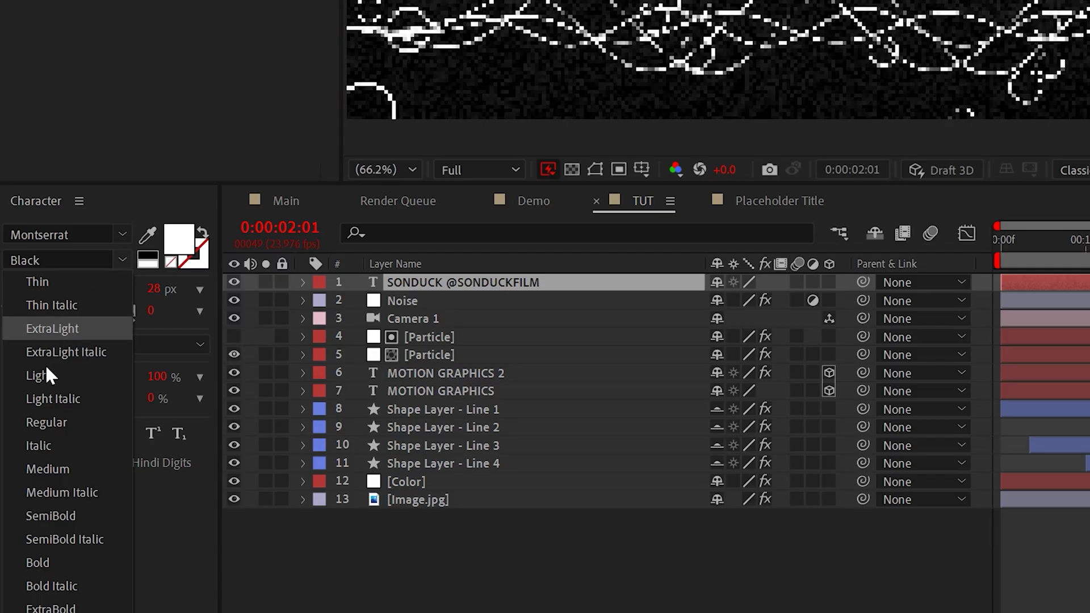
{"action": "key", "text": "Escape"}
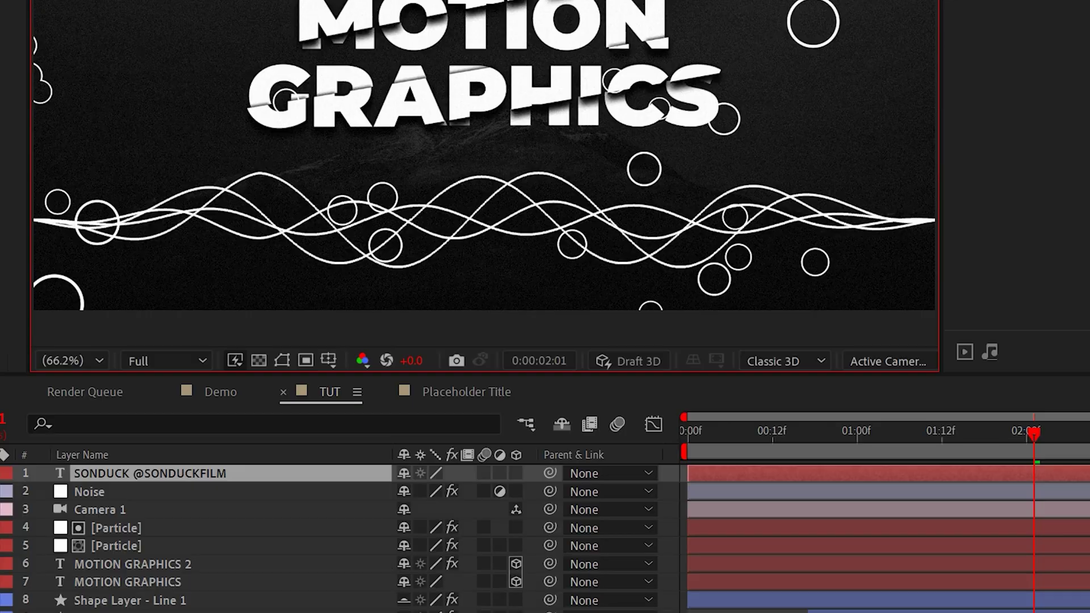
{"action": "left_click", "coordinate": [328, 360]}
{"action": "left_click", "coordinate": [364, 384]}
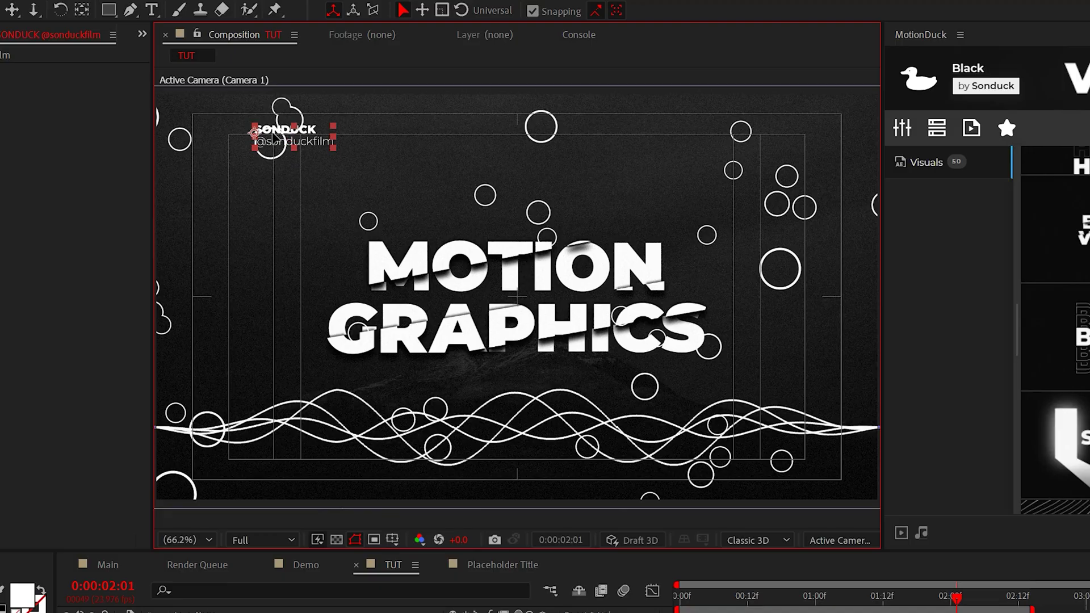
{"action": "left_click_drag", "start_coordinate": [287, 120], "coordinate": [233, 135]}
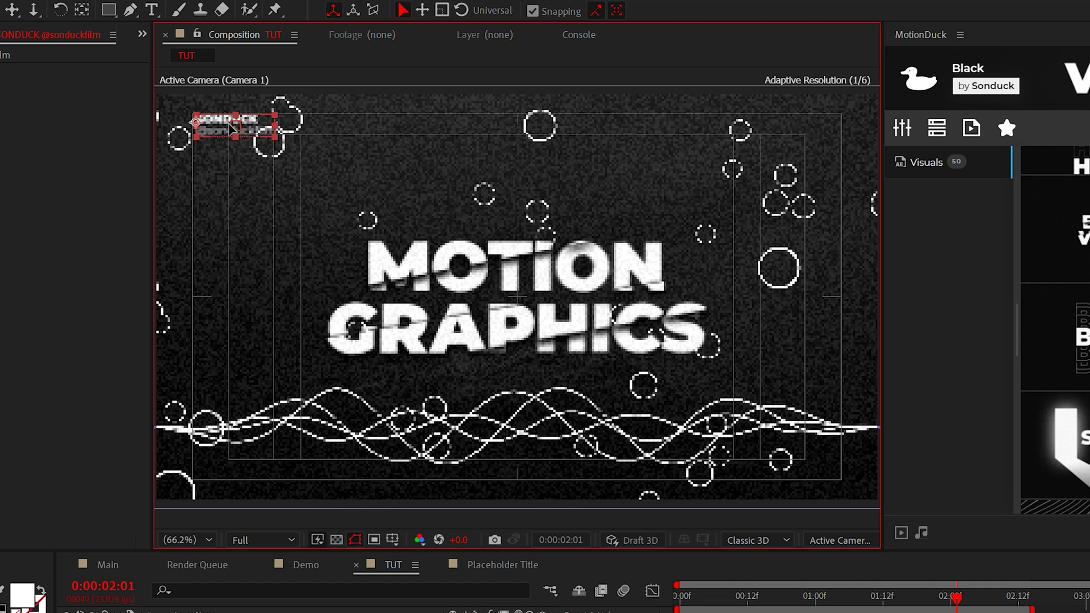